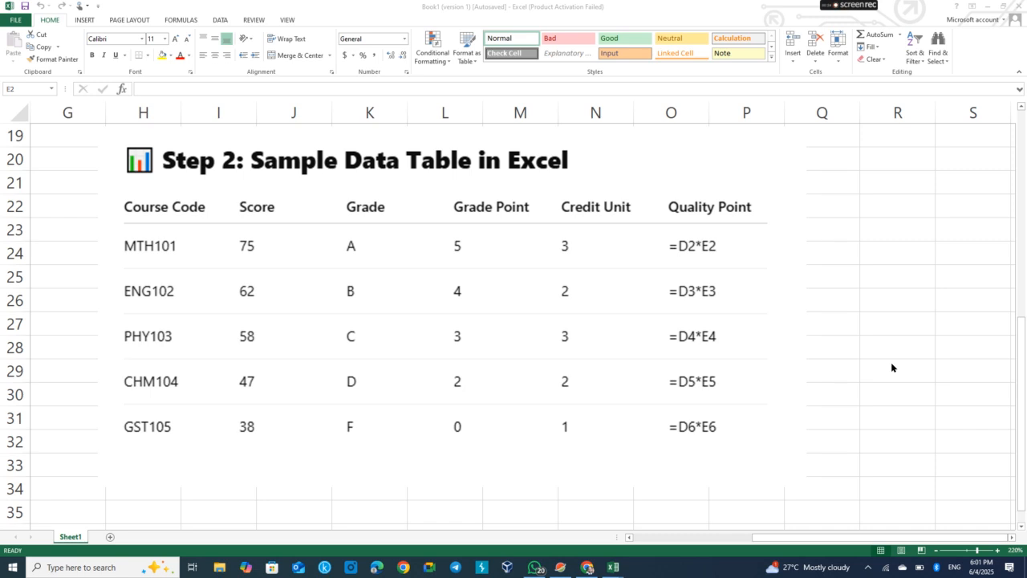
Review the 5-point grading table and the sample data table, and dismiss the PlanetVPN connection alert
scroll(890, 367, up, 6)
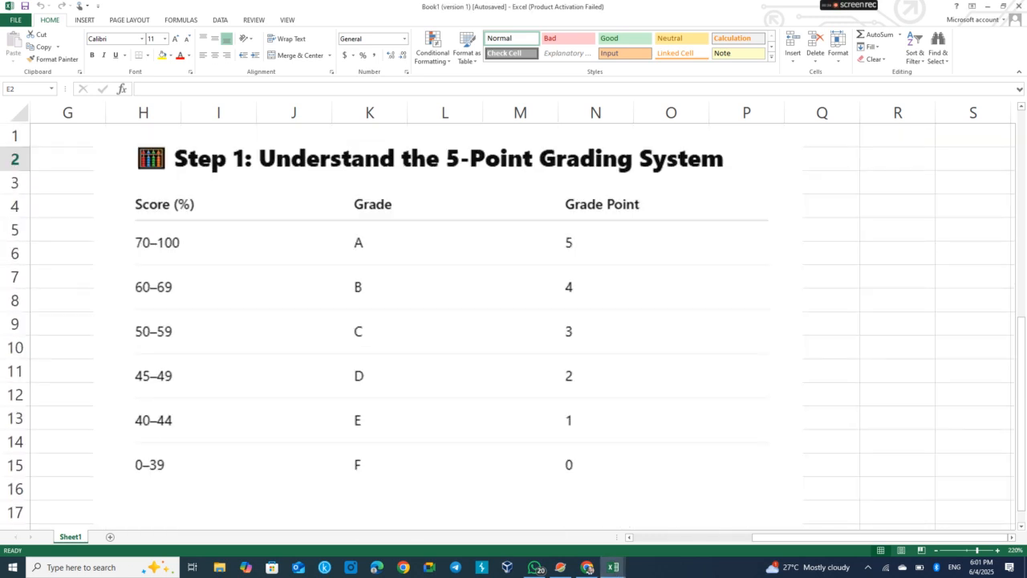
scroll(513, 325, down, 1)
scroll(513, 325, up, 1)
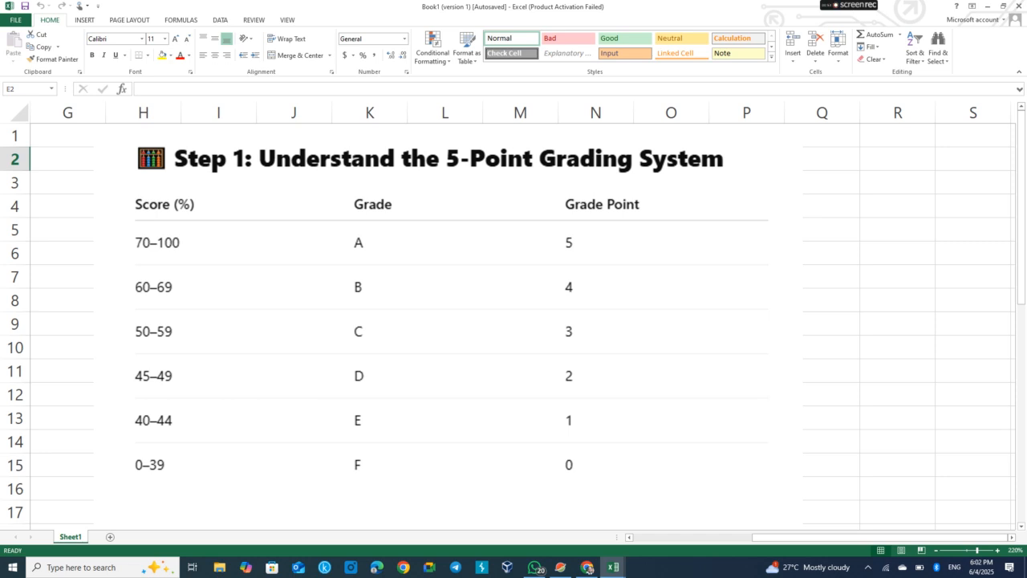
scroll(511, 326, down, 6)
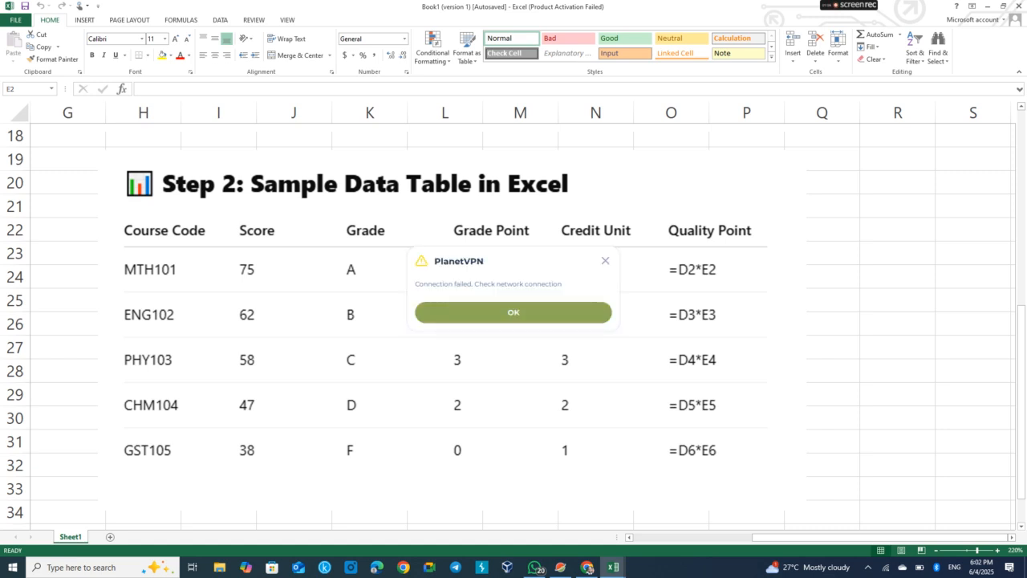
click(514, 313)
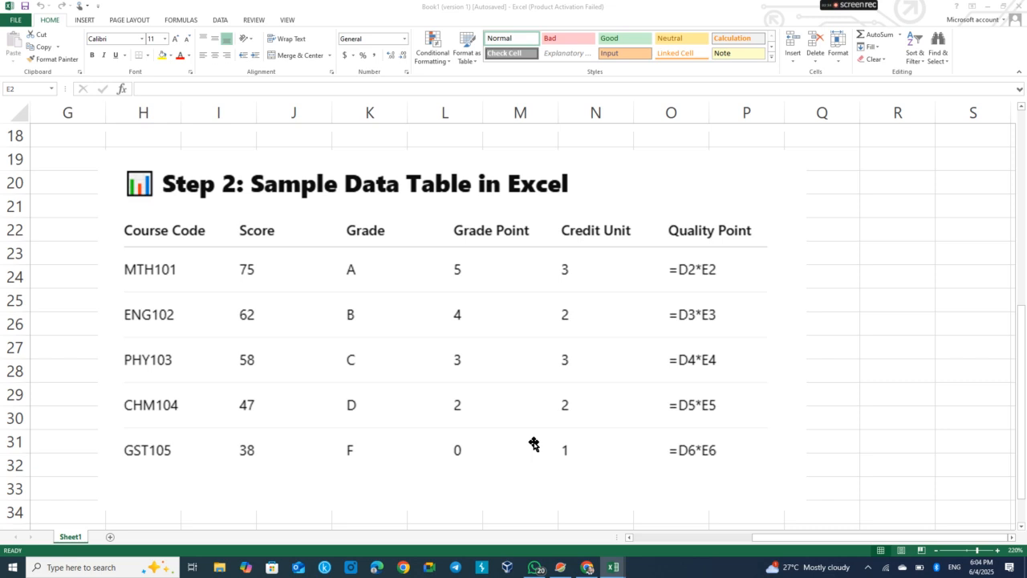
Fill in the Credit Unit column for the five courses in E2:E6 with 3, 2, 3, 2 and 1
scroll(533, 444, left, 3)
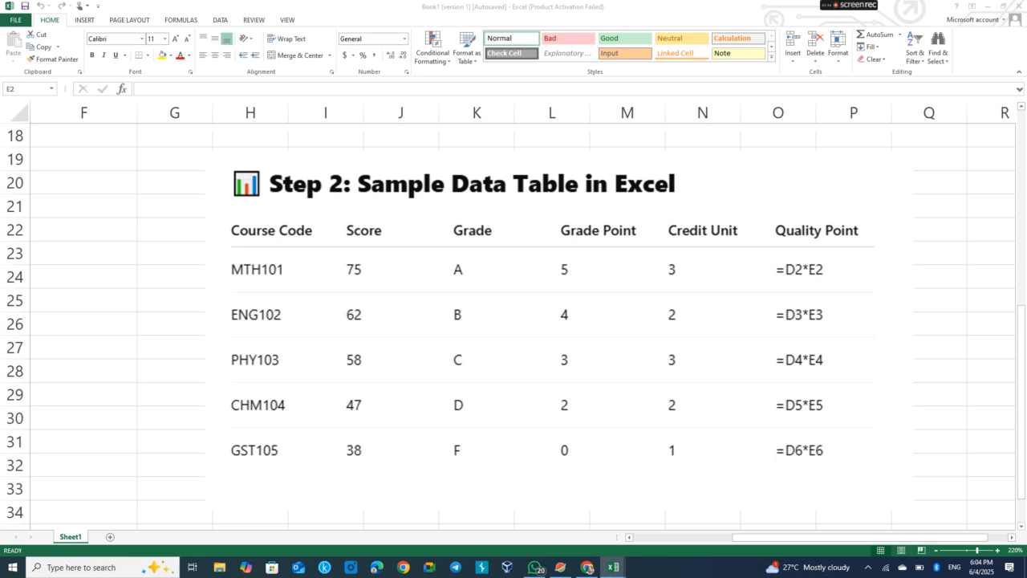
scroll(522, 321, left, 5)
scroll(521, 321, up, 6)
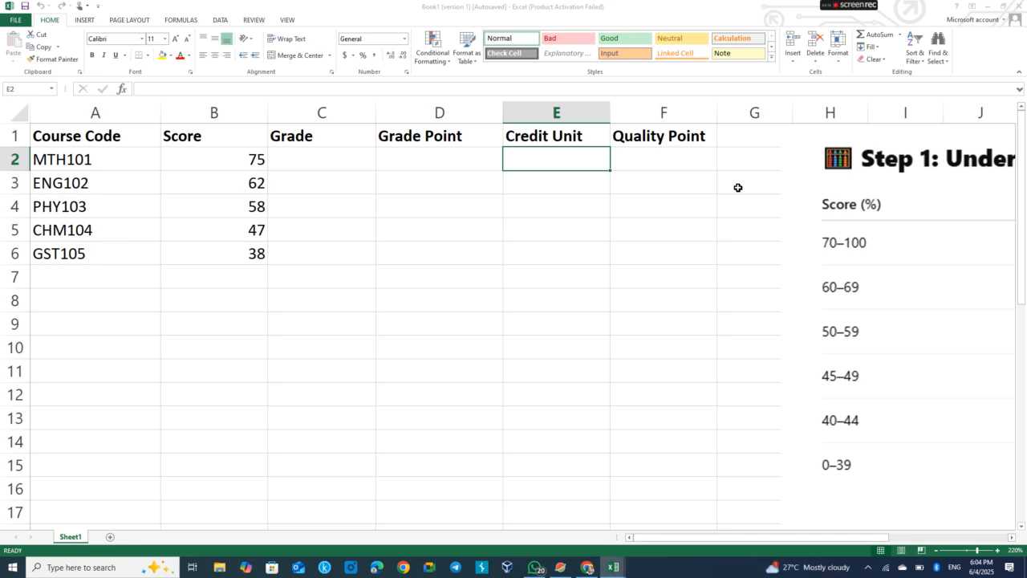
text(3)
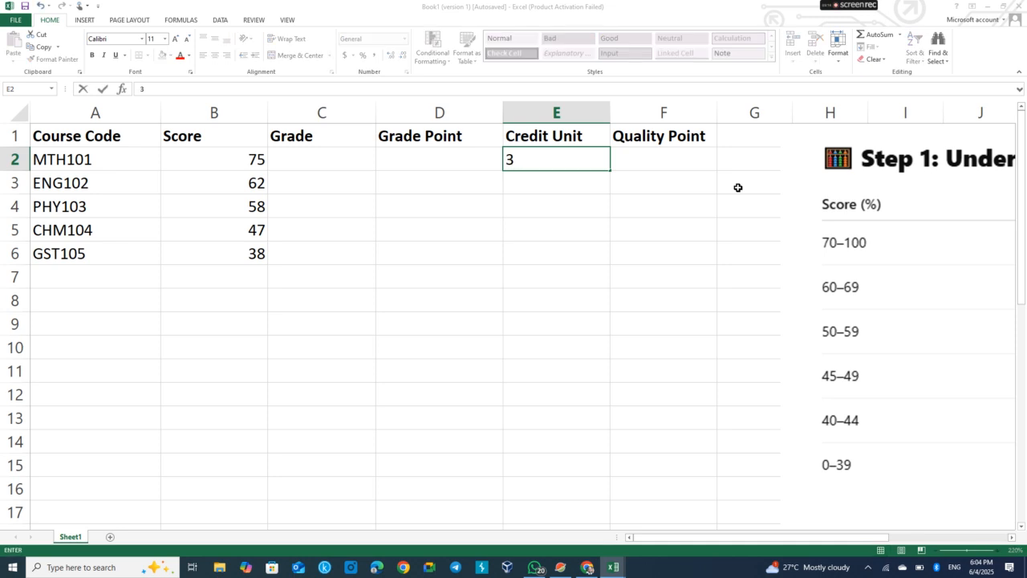
key(Return)
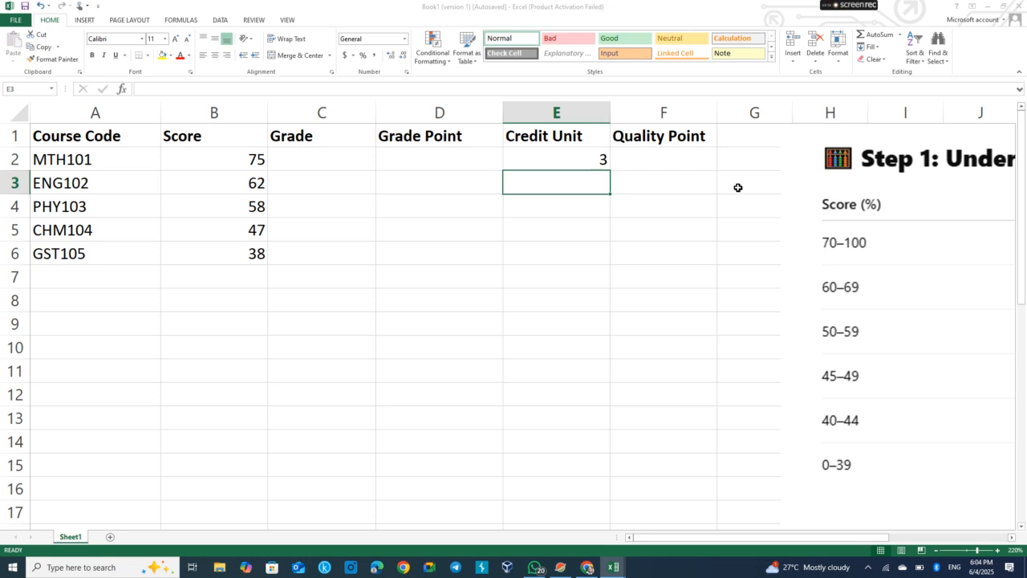
text(2)
key(Return)
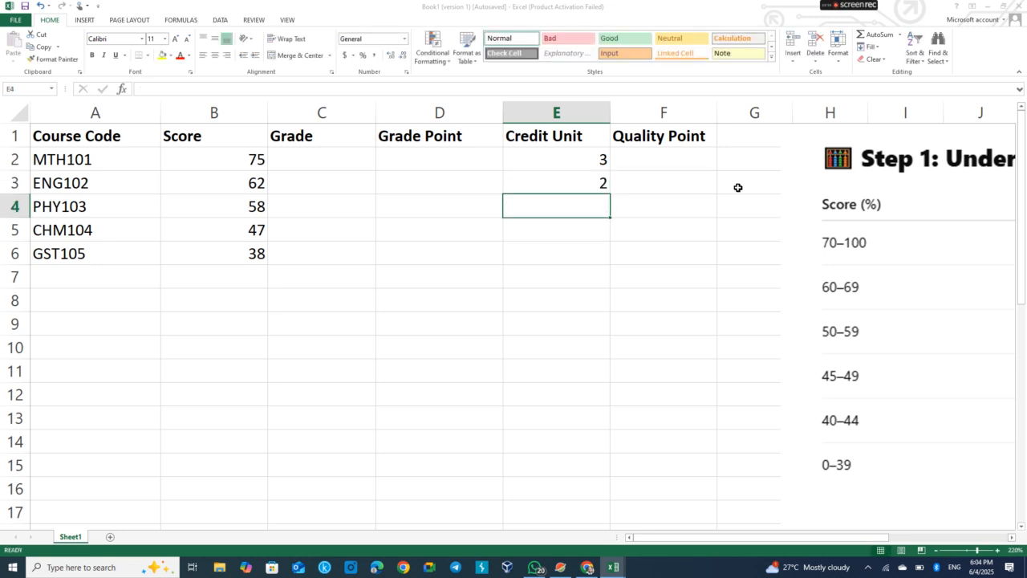
text(3)
key(Return)
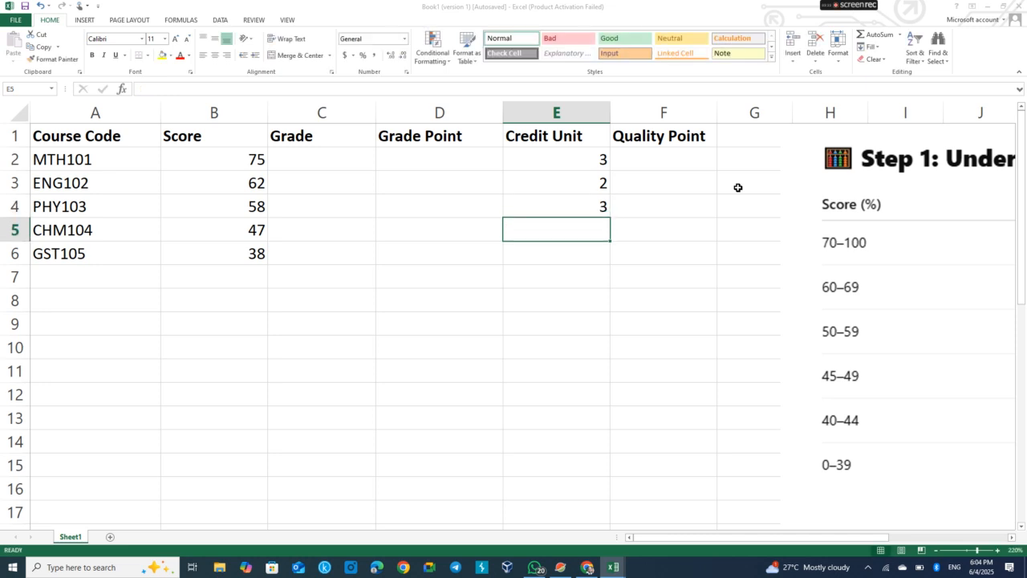
text(2)
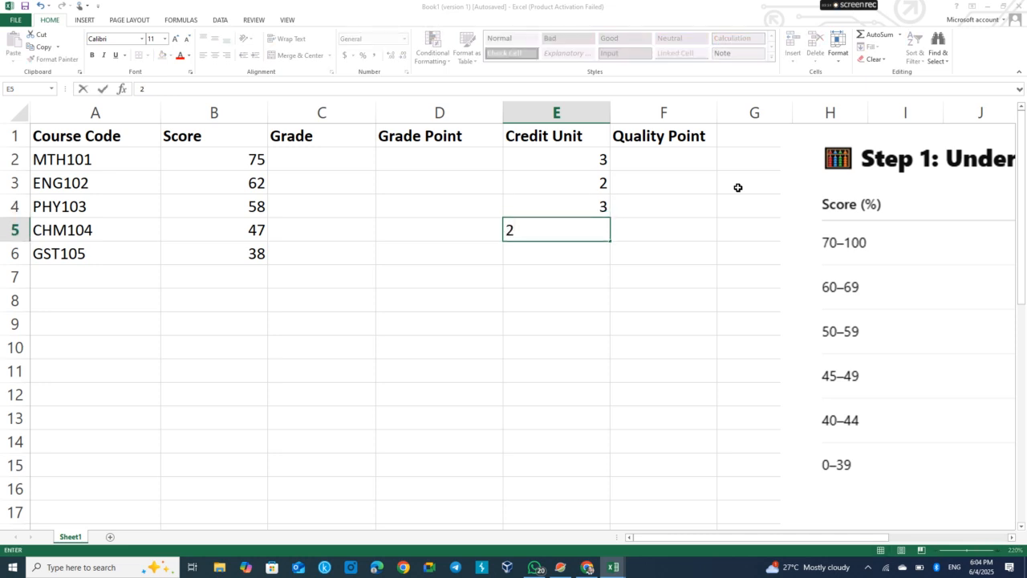
key(Return)
text(1)
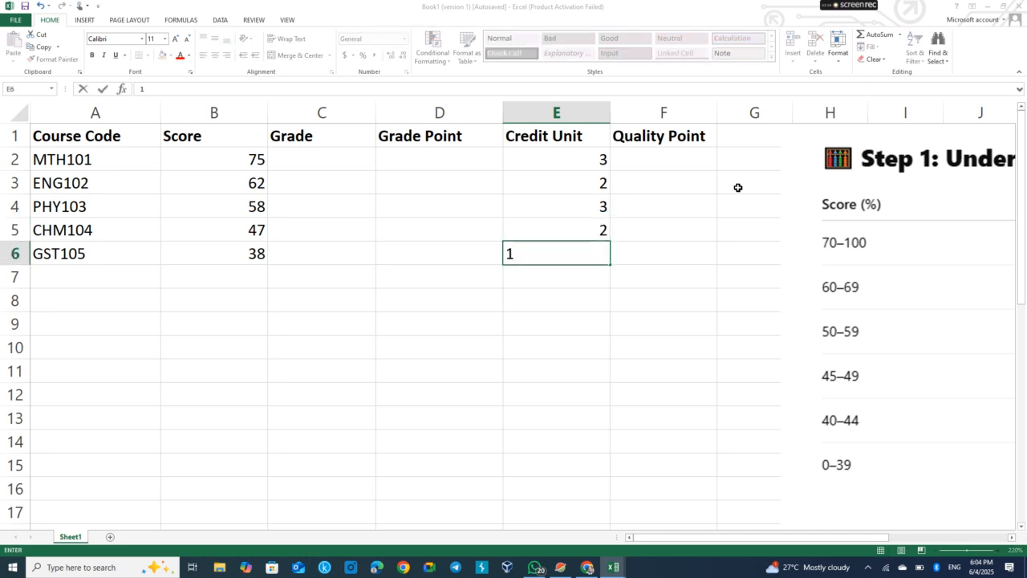
click(507, 305)
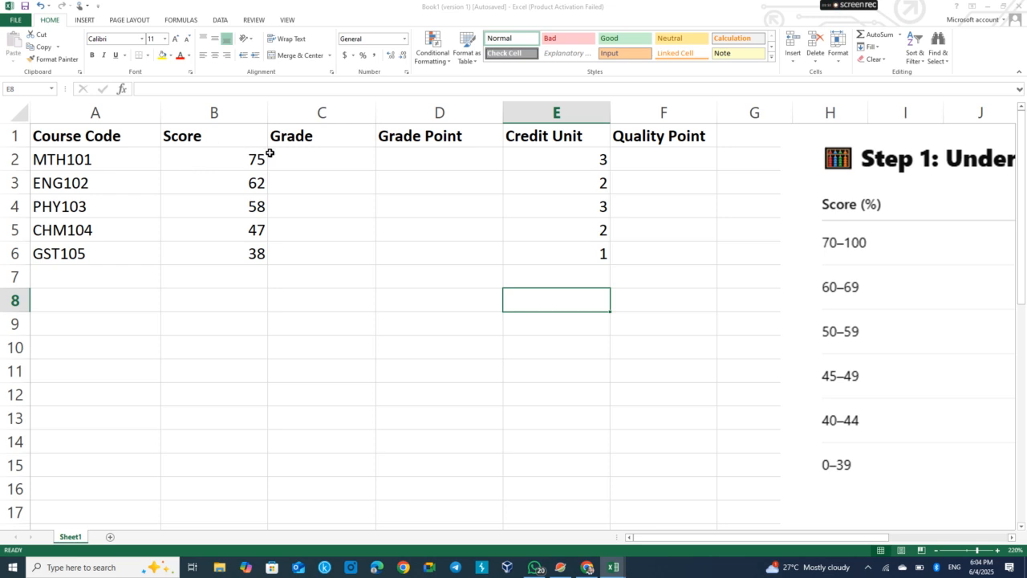
Begin an IF formula in the Grade cell C2 that tests the score in B2 with the <= operator
click(330, 158)
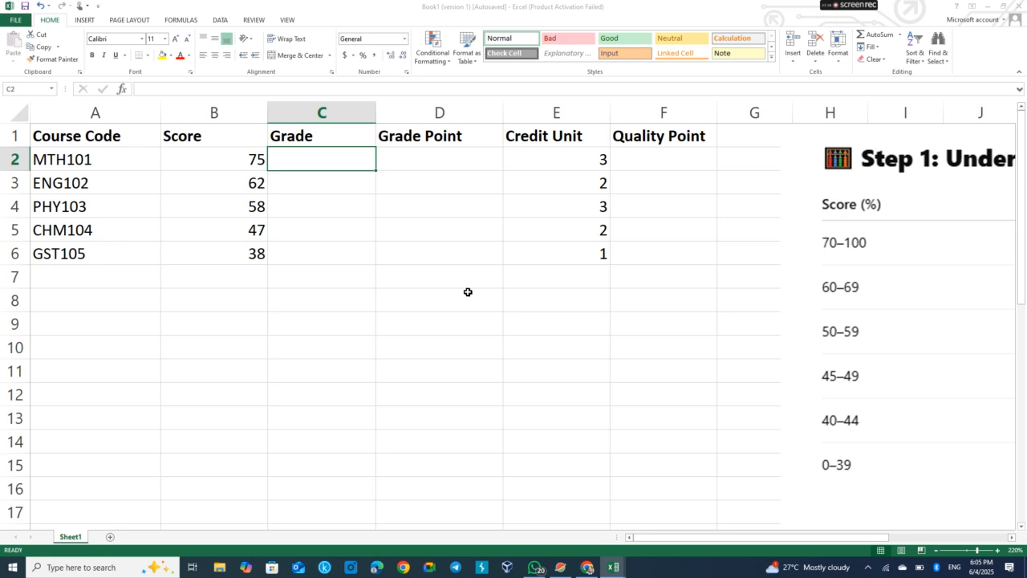
text(=)
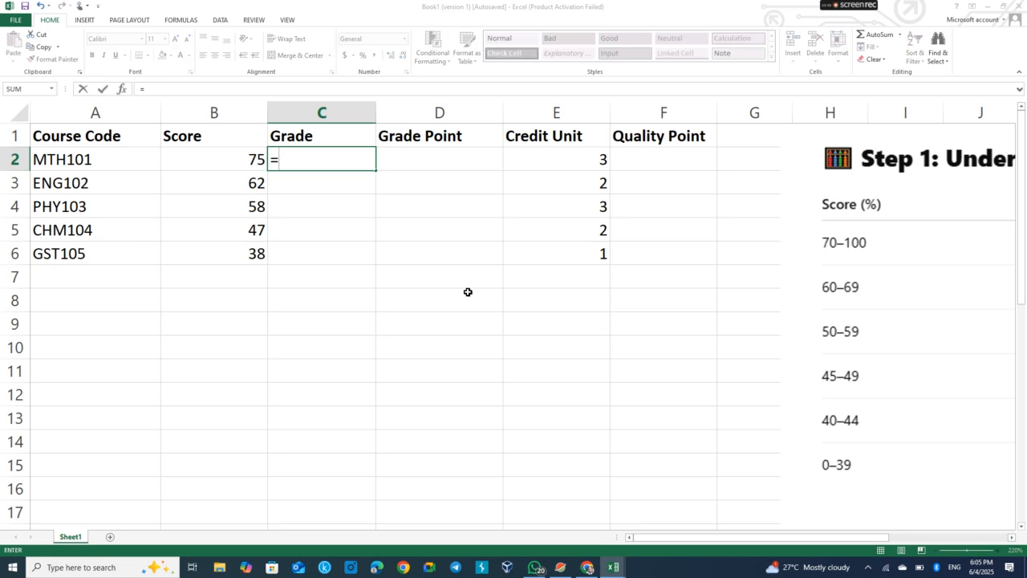
text(IF)
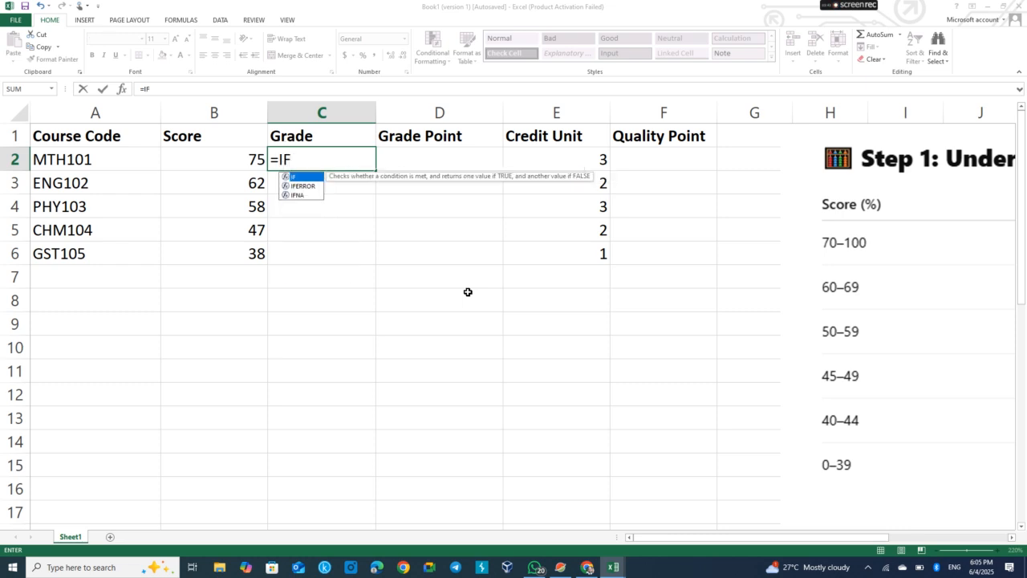
text(()
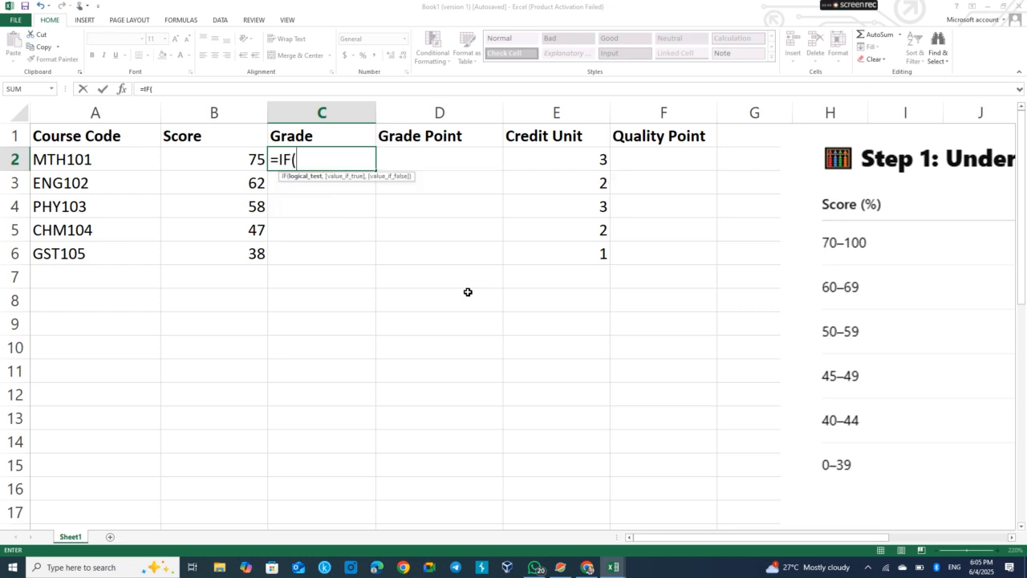
click(229, 160)
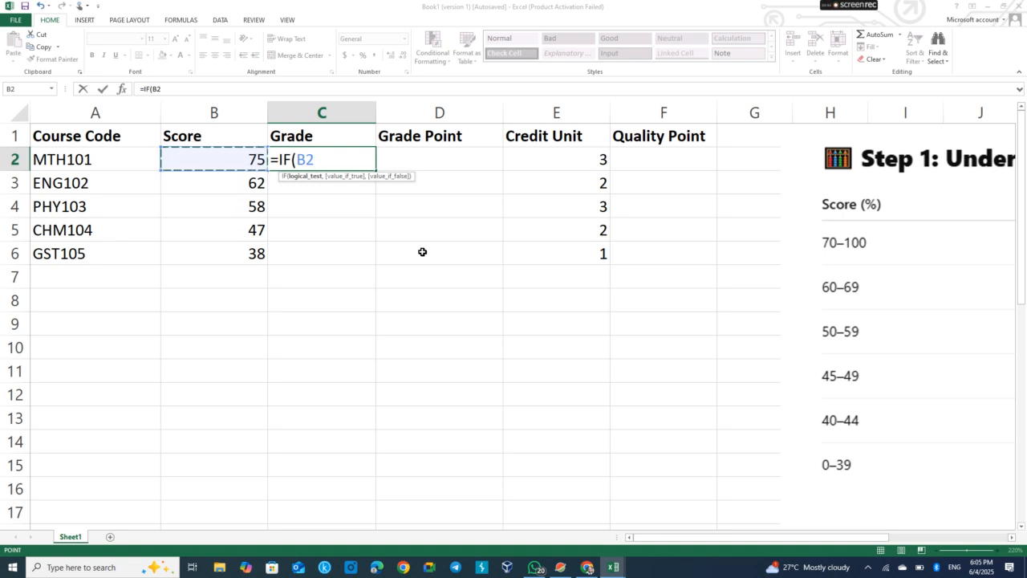
text(<=)
key(Return)
key(Return)
scroll(422, 251, right, 4)
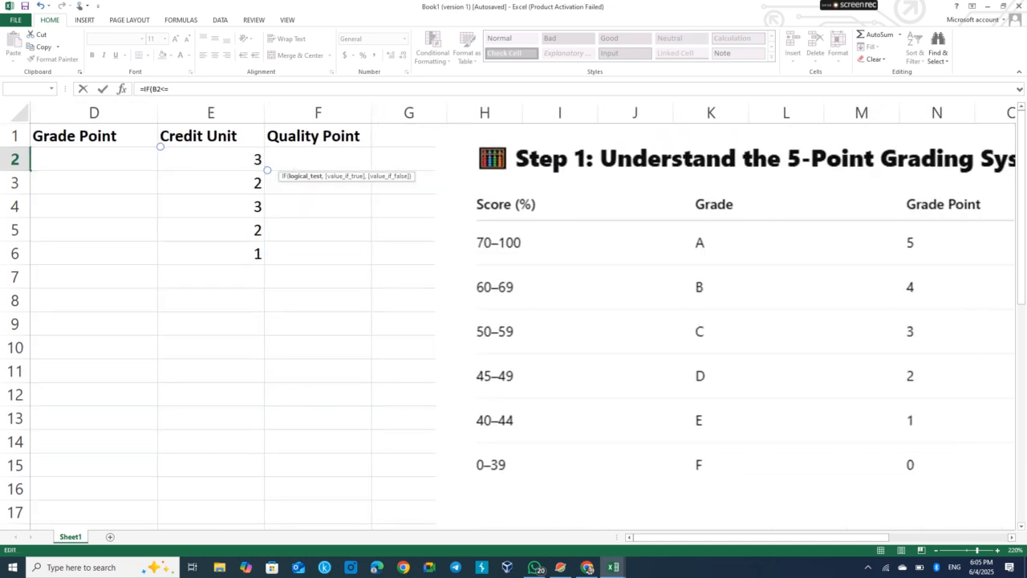
key(Return)
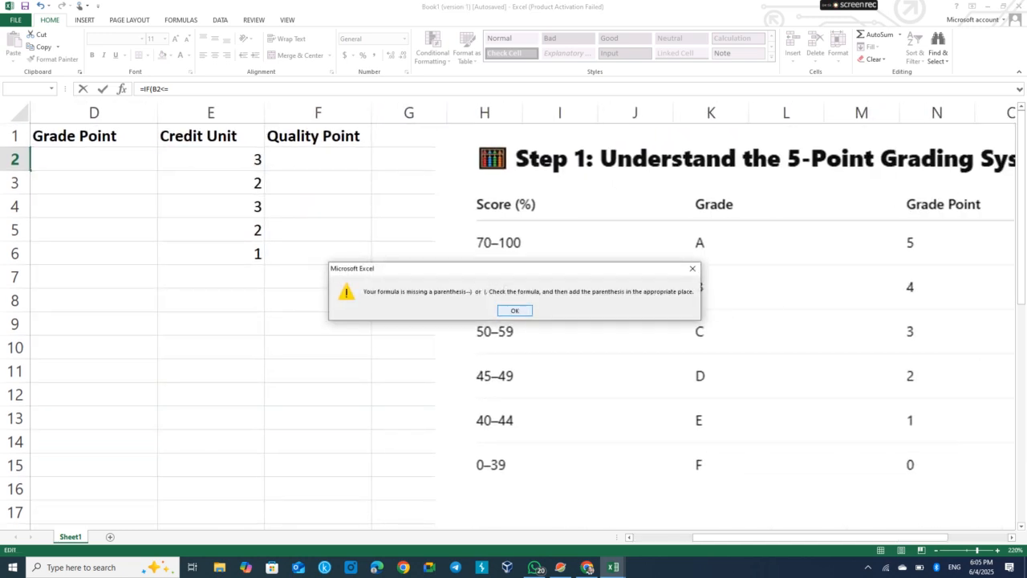
key(Return)
scroll(514, 321, right, 2)
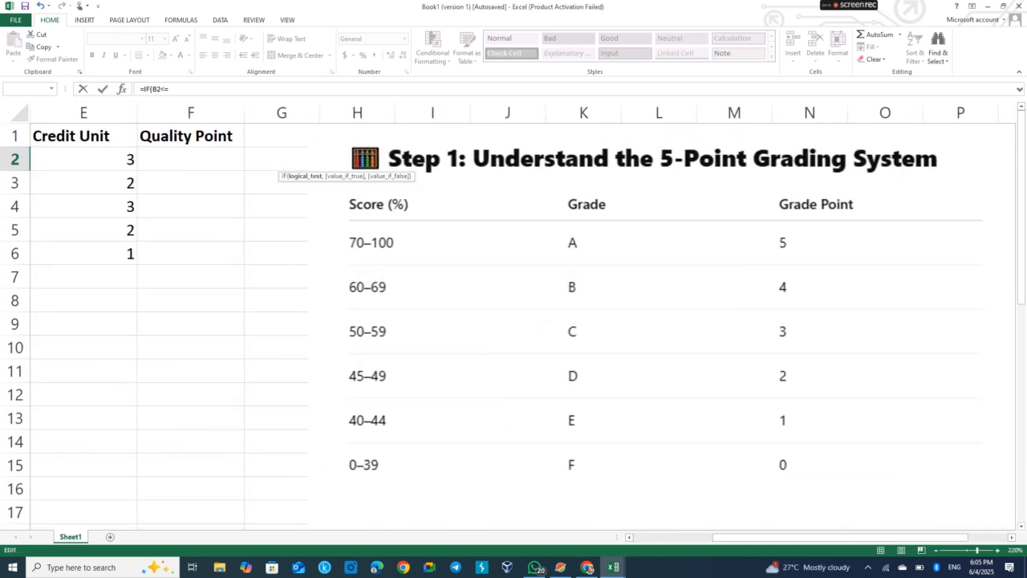
key(Return)
key(Return)
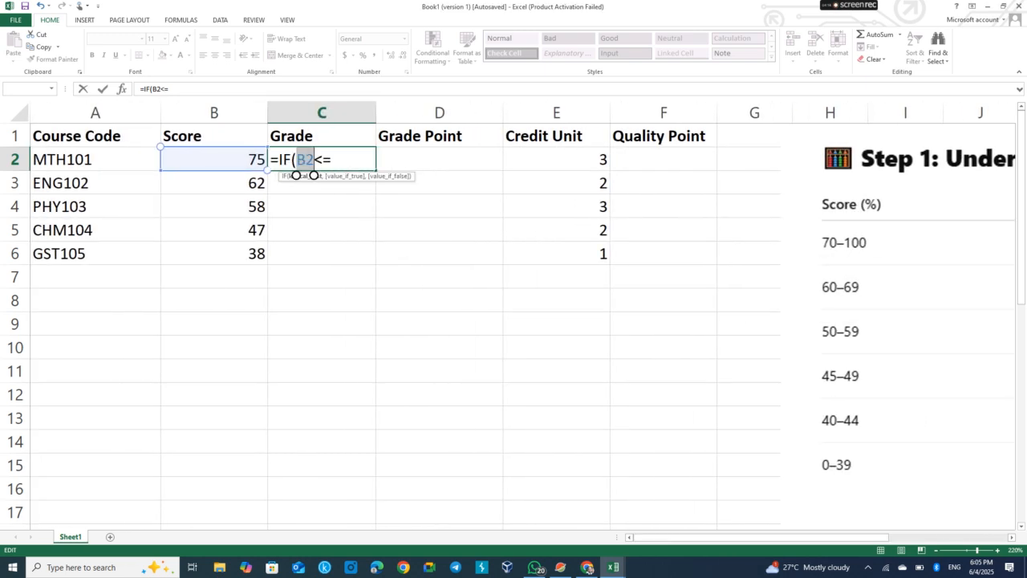
Continue the C2 formula with the limit 39 and result "F", followed by a nested IF as the false value
key(Right)
key(Right)
key(Right)
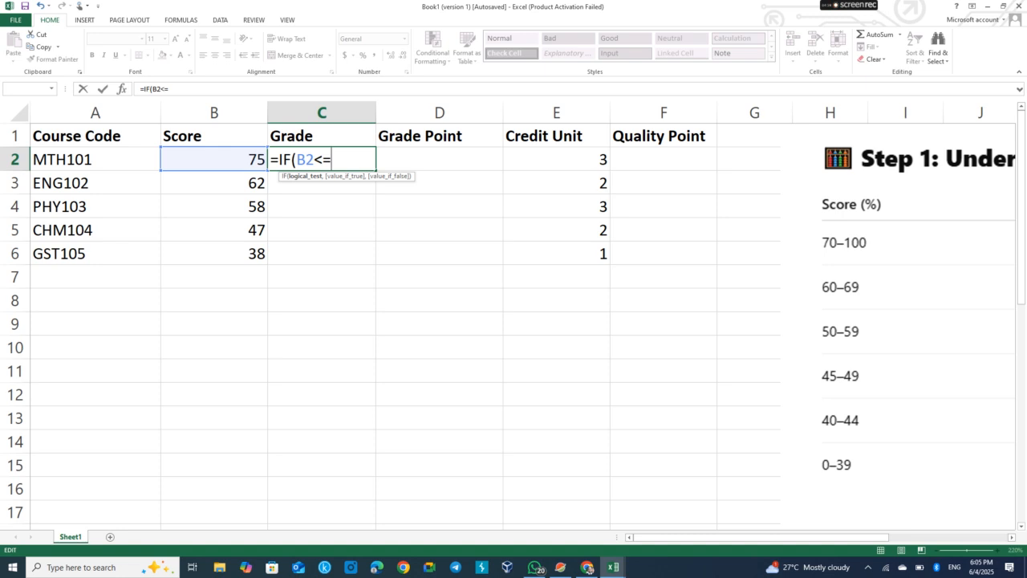
text(39,)
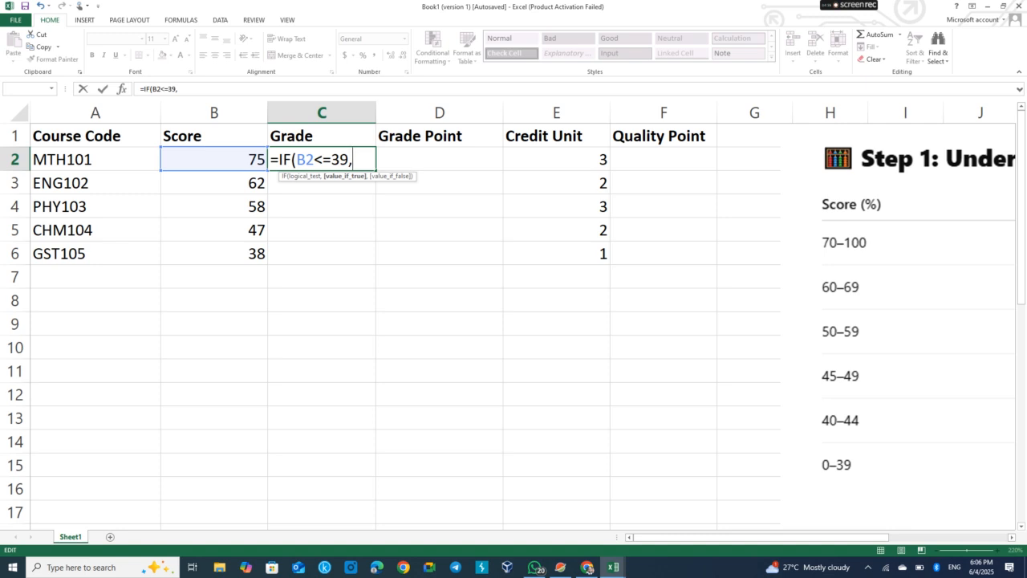
text("F",IF)
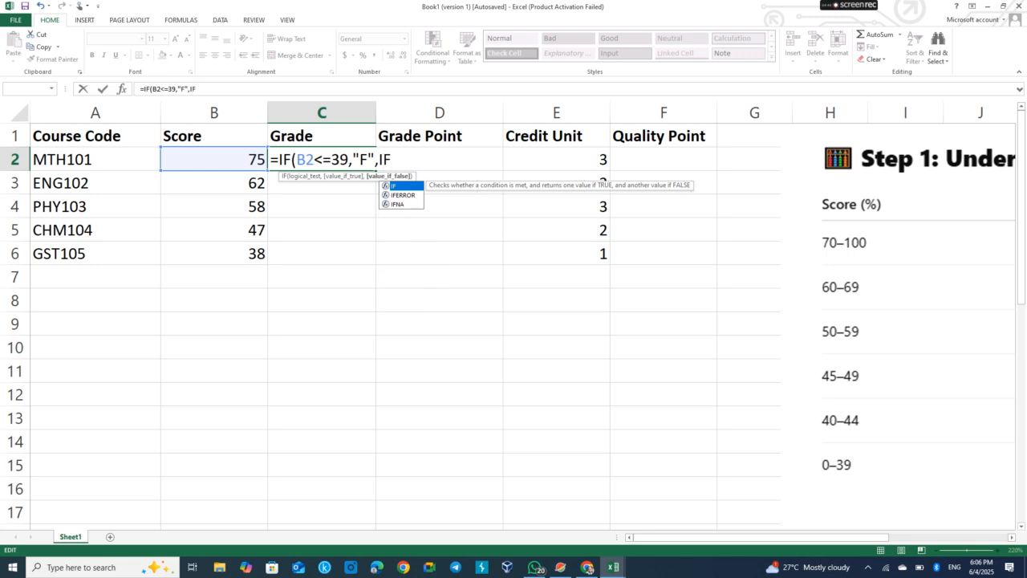
Give the nested IF in C2 the test B2<=44 with the result "E"
text(()
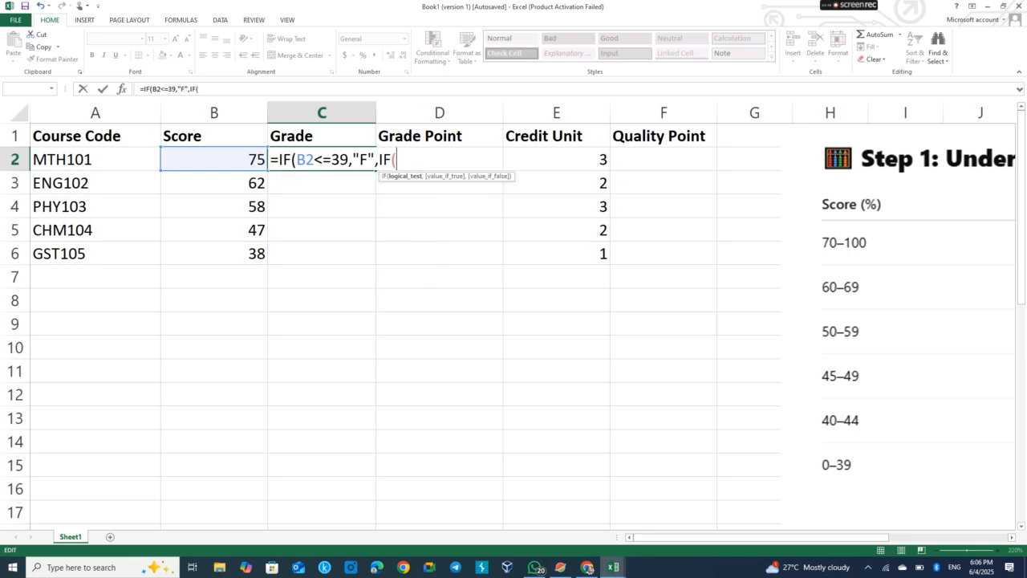
text(B2)
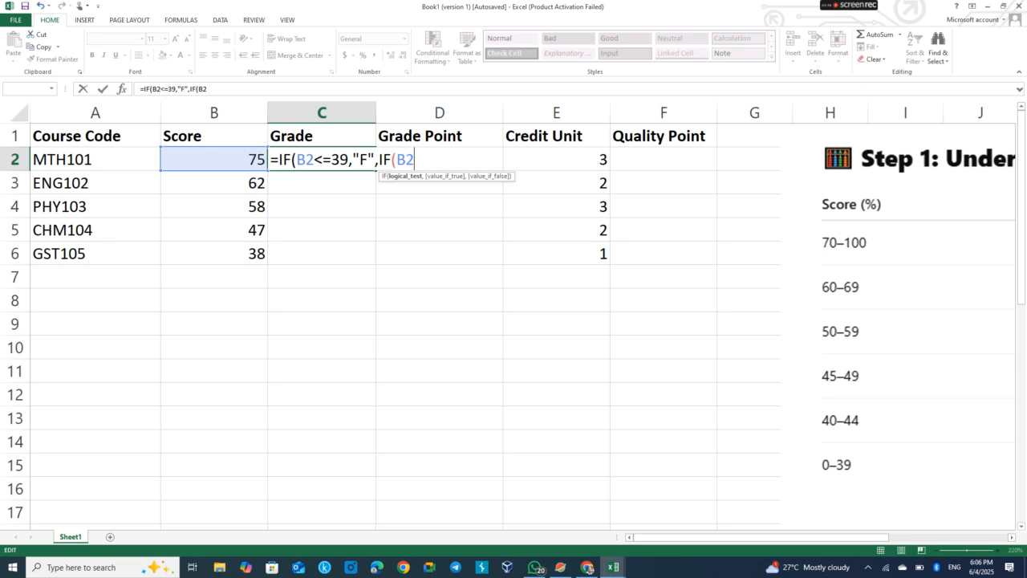
text(<=)
text(44,")
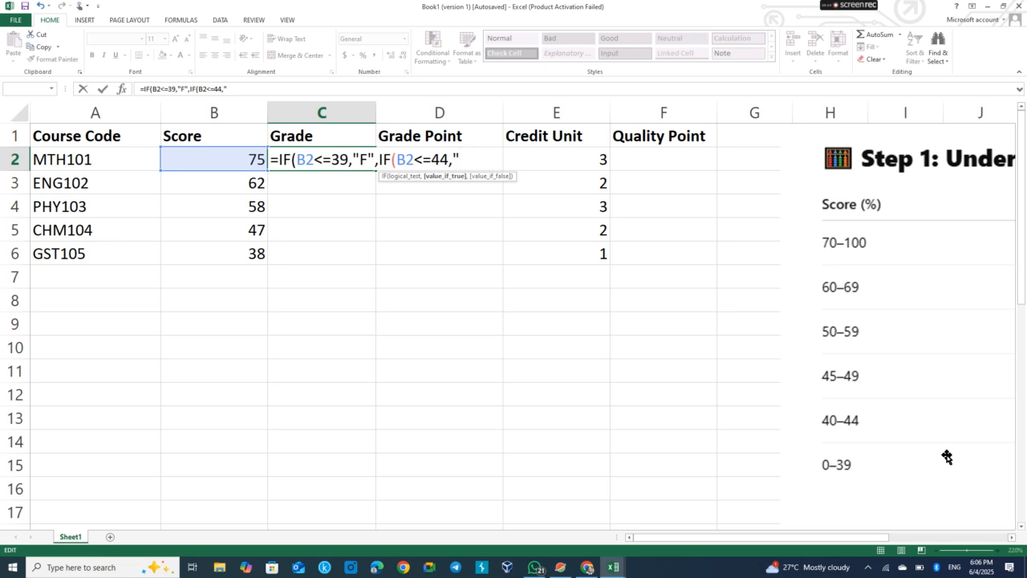
text(E)
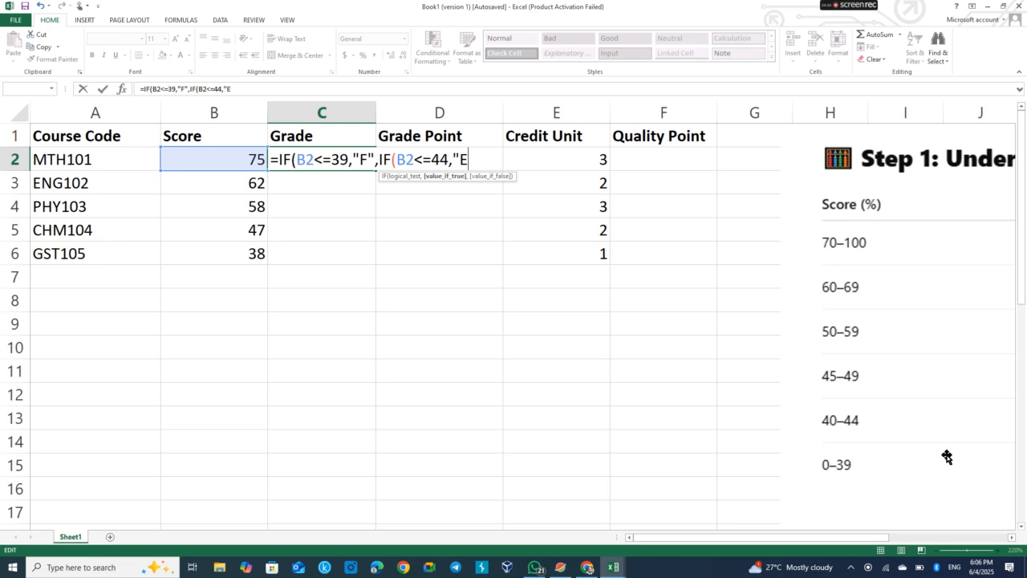
text(",)
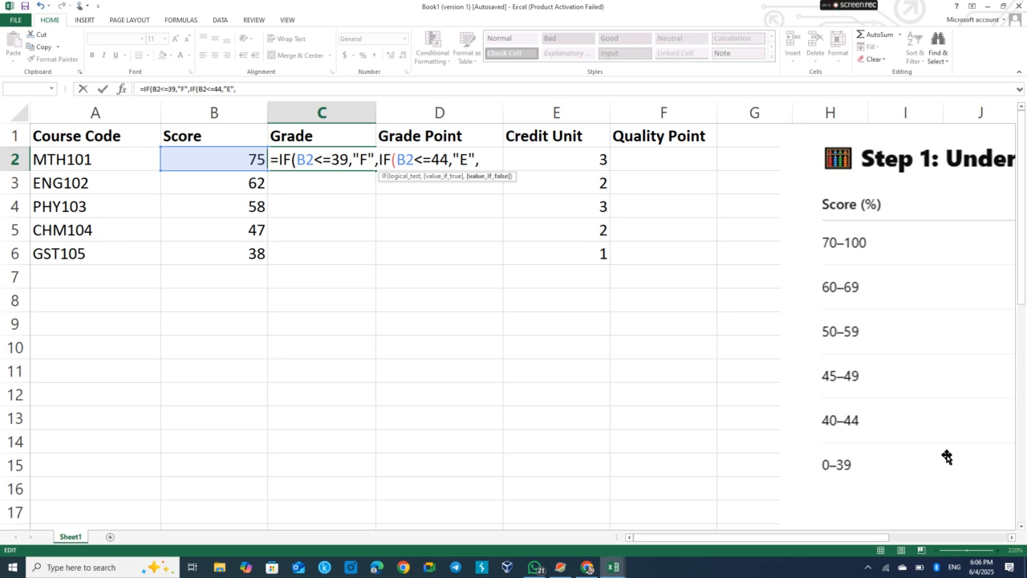
Extend the C2 formula with a nested IF that tests B2<=49 and returns "D"
text(IF()
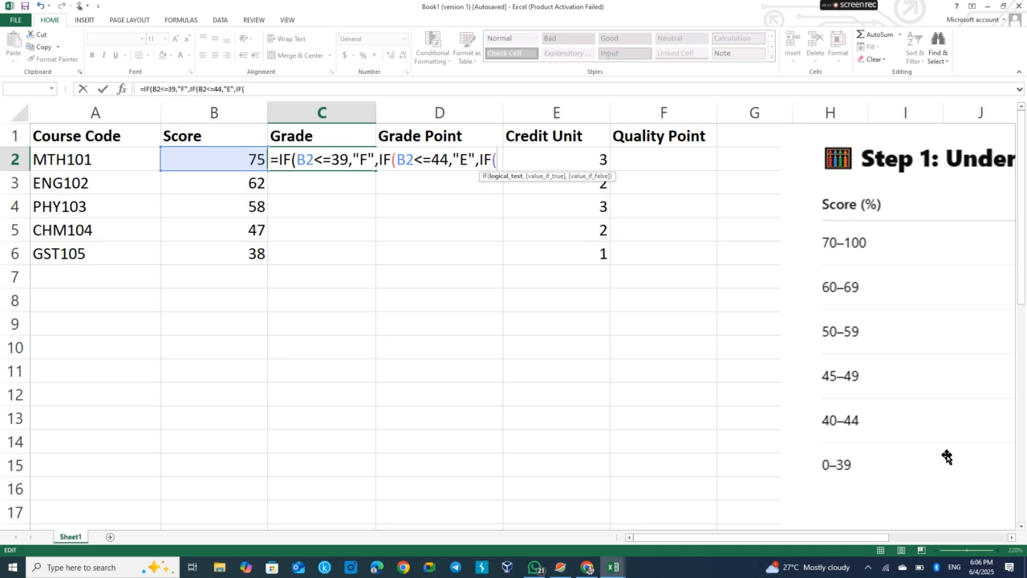
text(B2)
text(<=)
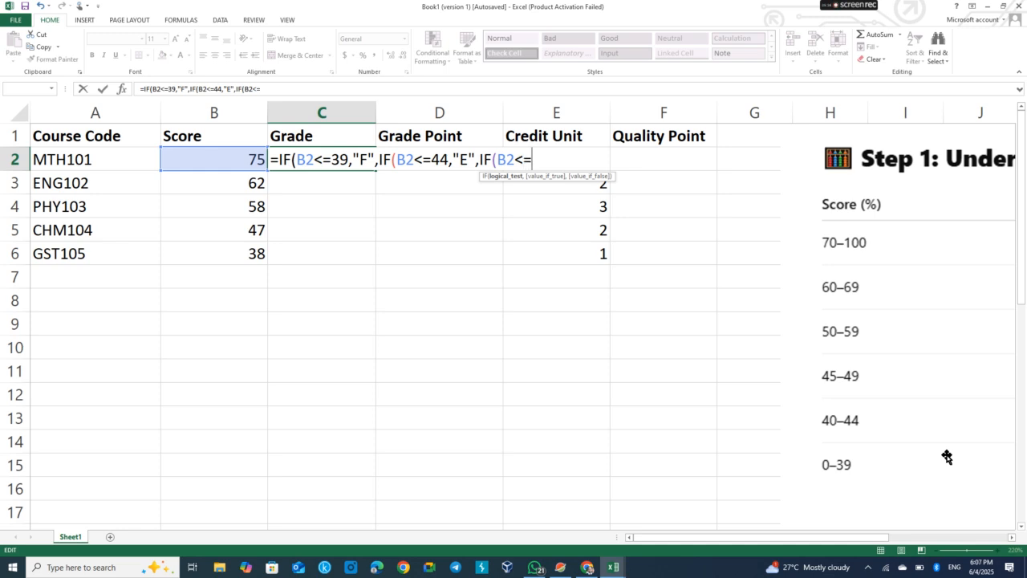
text(49,")
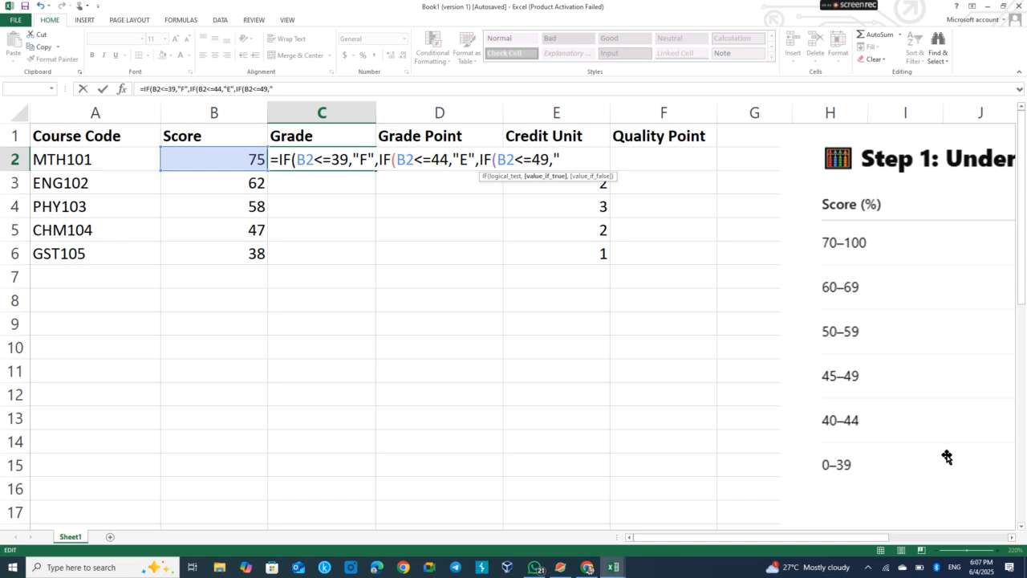
text(D",I)
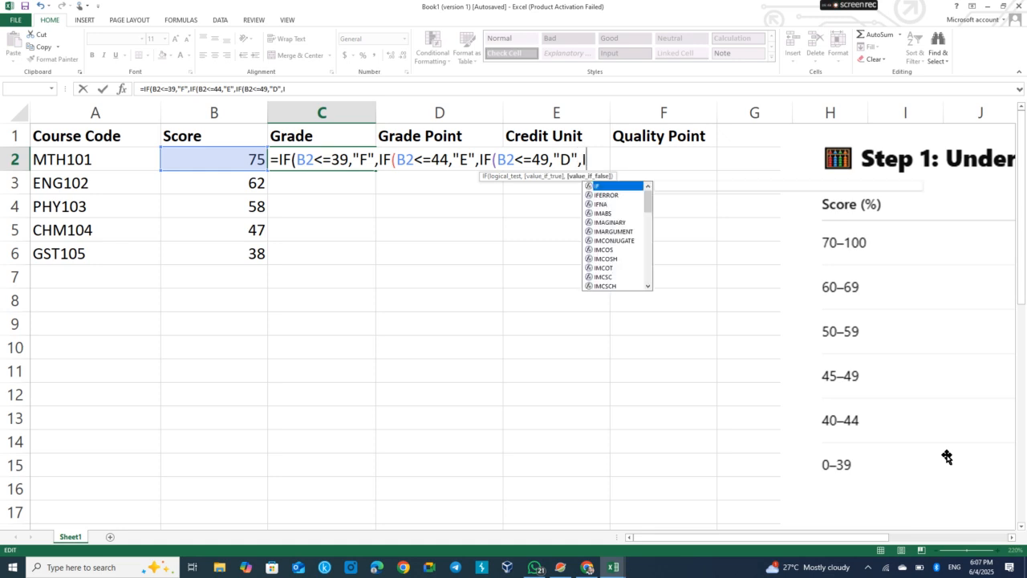
Add two more nested IFs to the C2 formula: B2<=59 returning "C" and B2<=69 returning "B"
text(F()
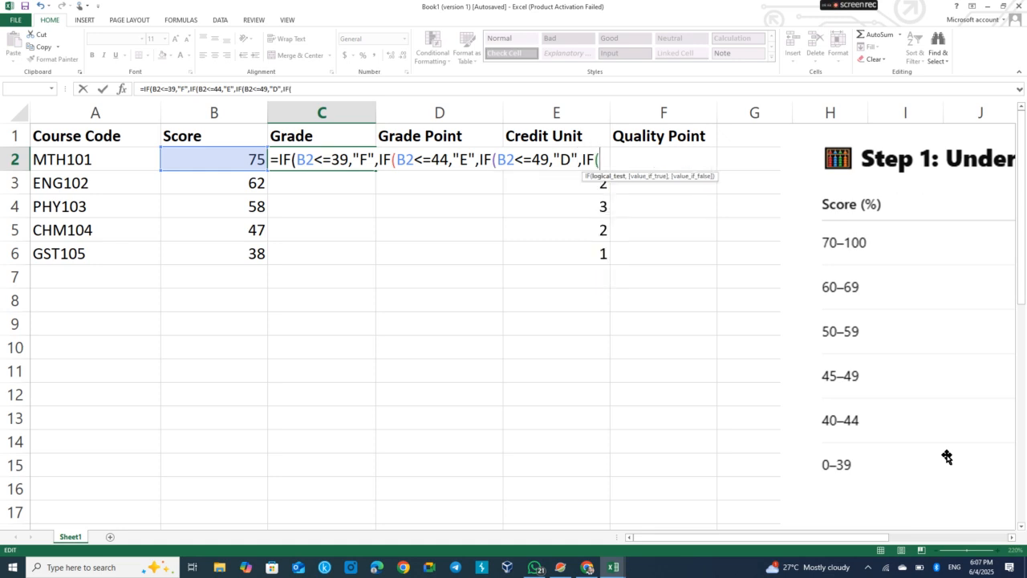
text(B2<=)
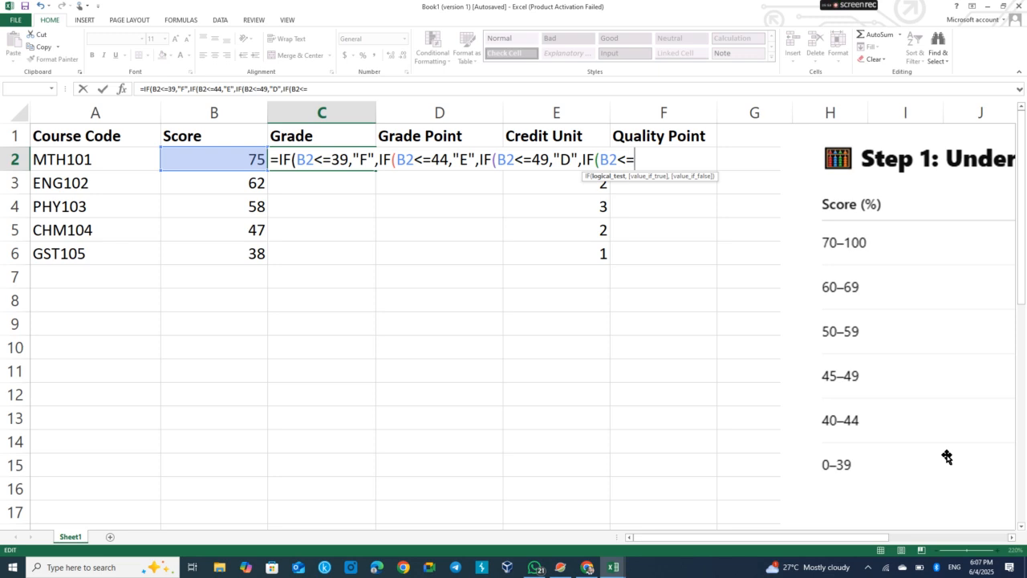
text(59,"C",IF)
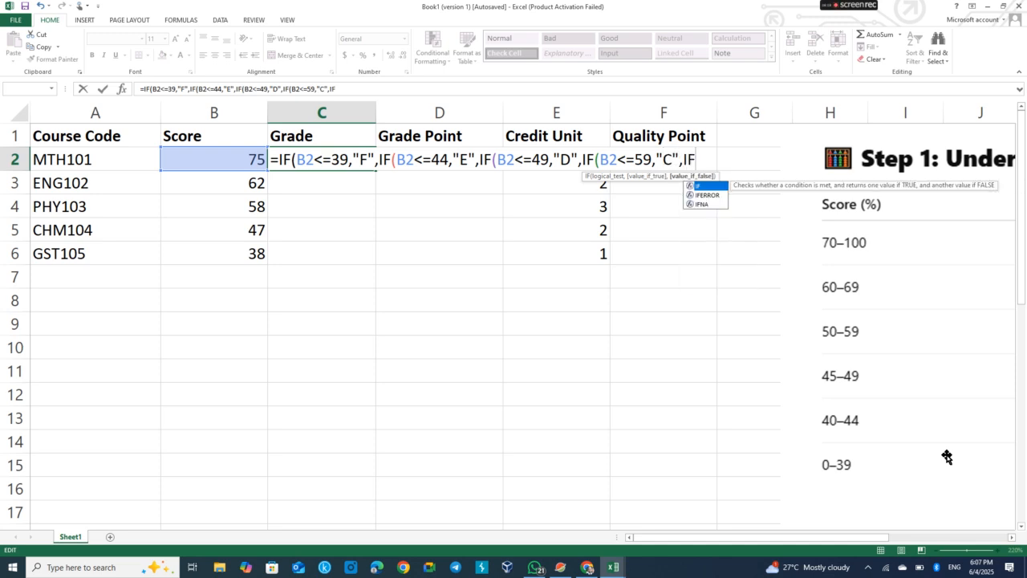
text((B2<=)
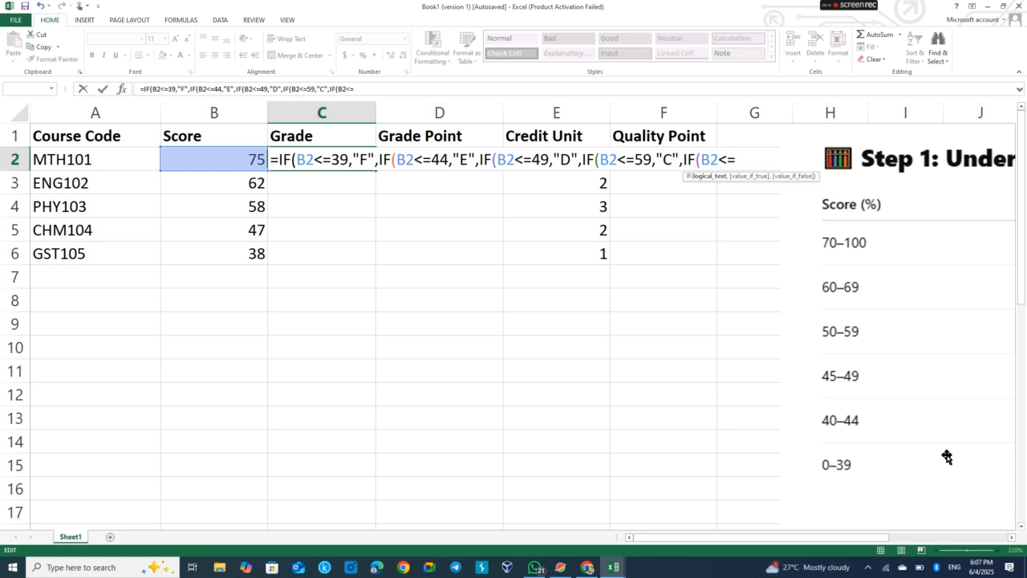
text(69,")
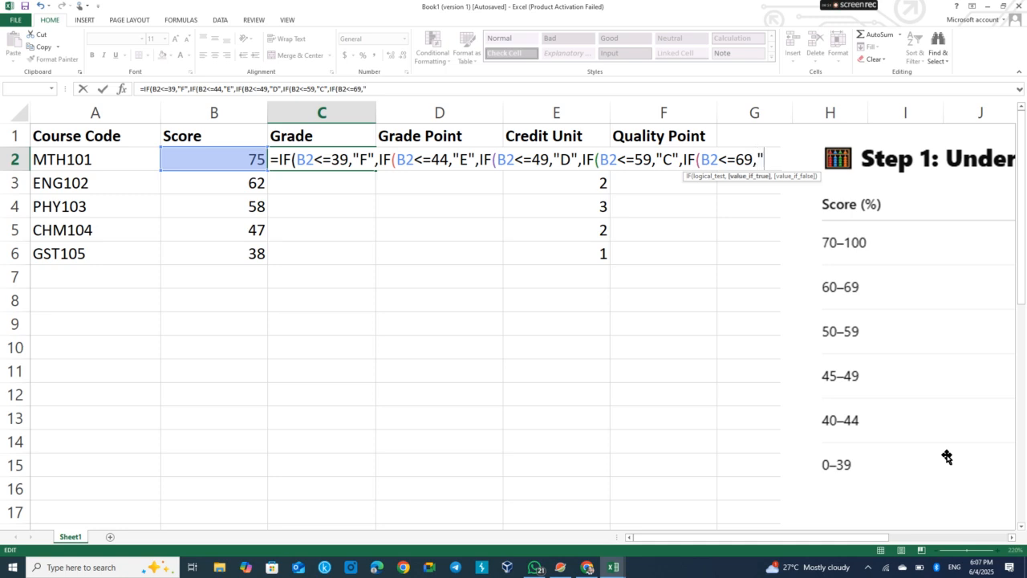
text(B",IF)
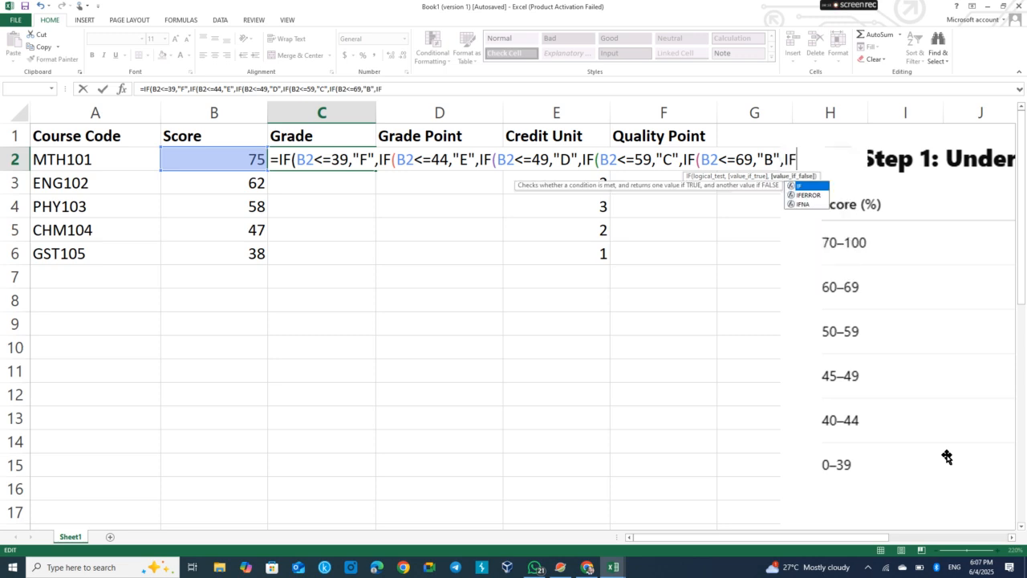
Add a last nested IF with the test B2>=70 to the C2 formula and close all six brackets
text(()
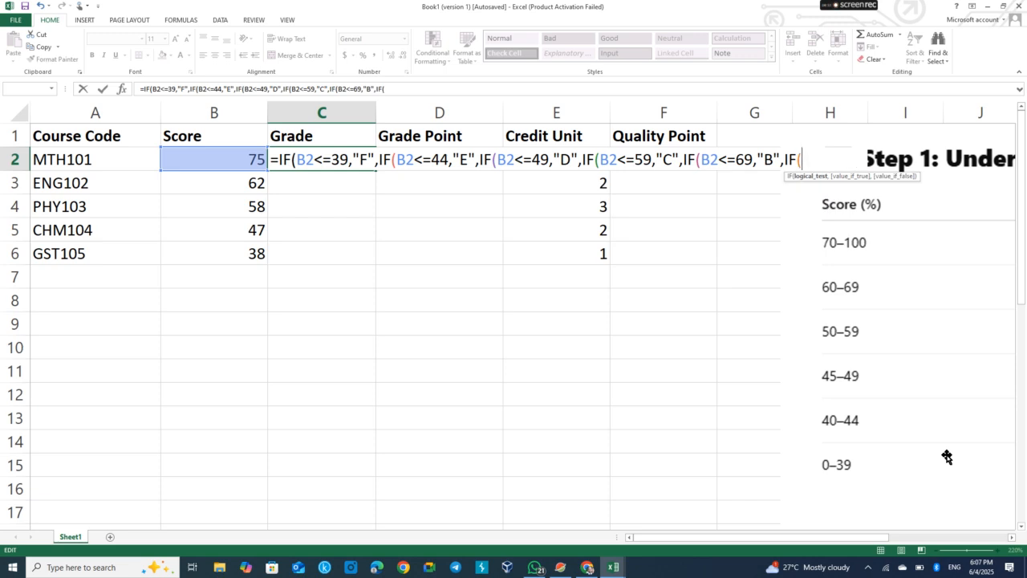
text(B2<=)
key(BackSpace)
key(BackSpace)
text(>)
text(70)
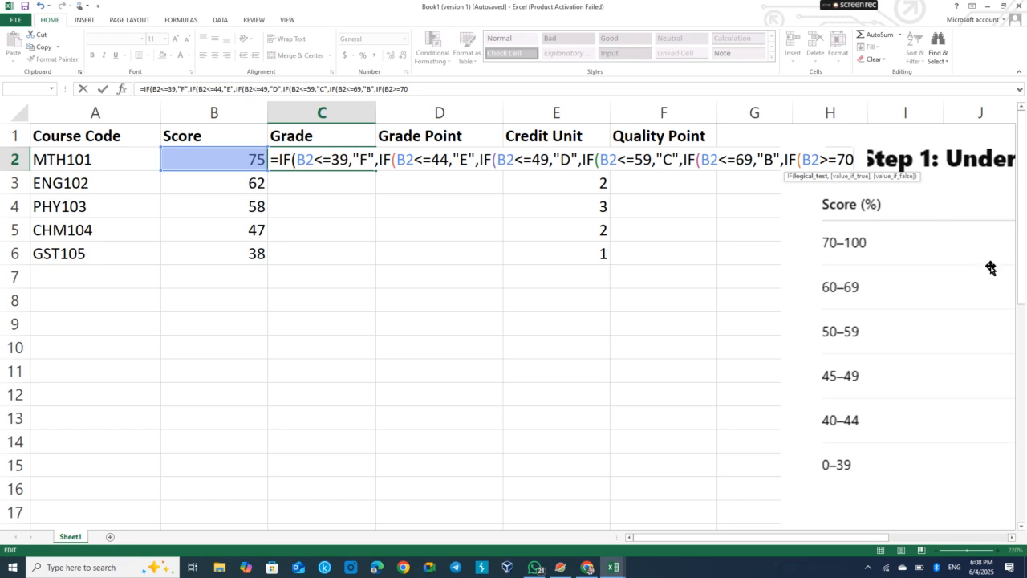
text())
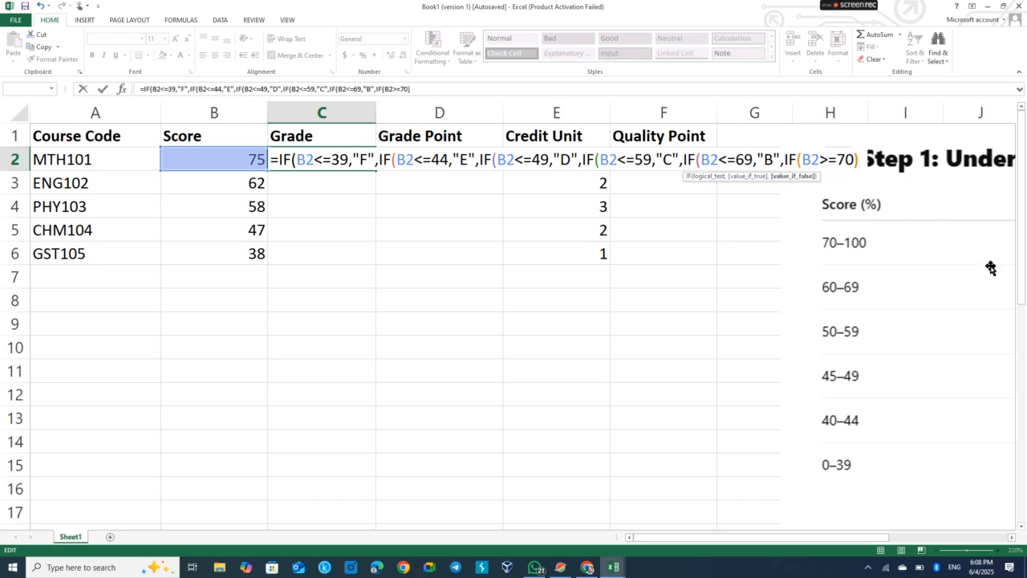
text())))))
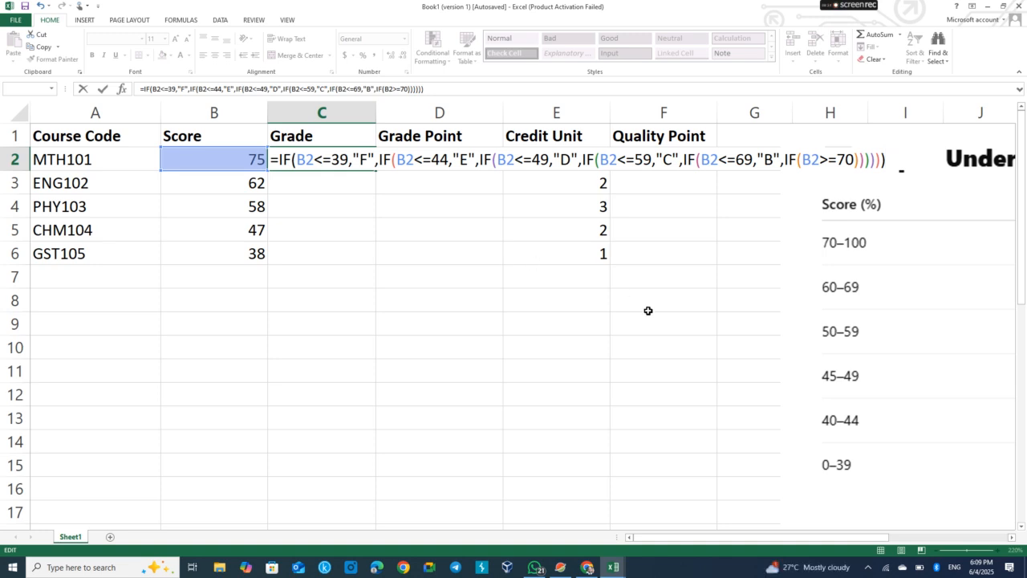
Try to enter the C2 formula with no result given for the B2>=70 test
key(Return)
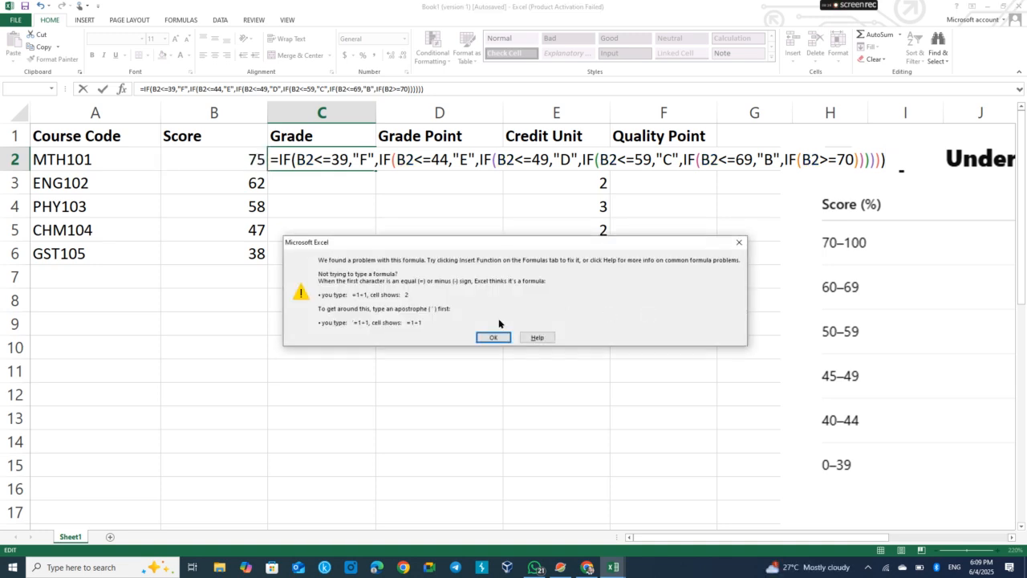
click(493, 337)
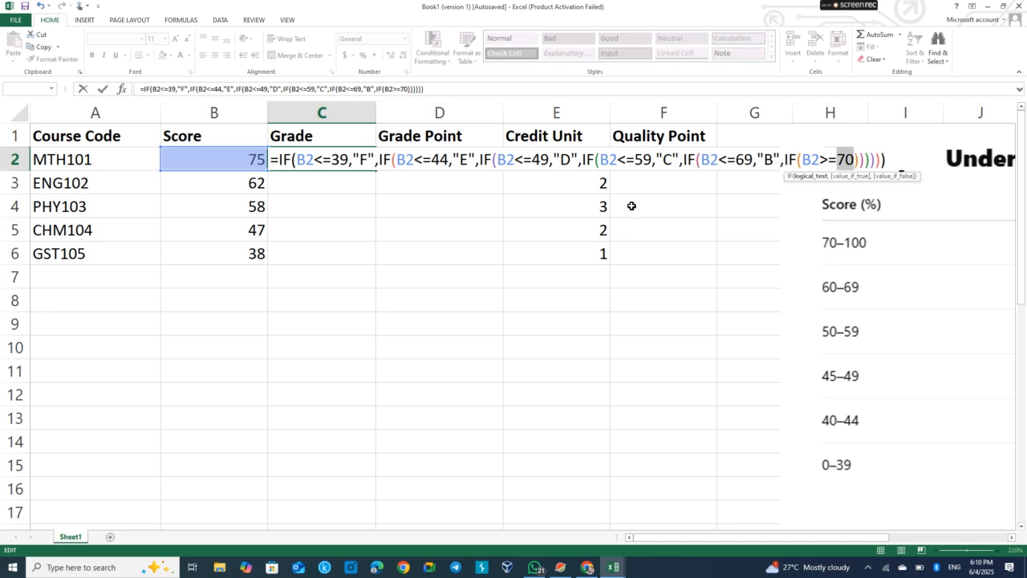
key(Return)
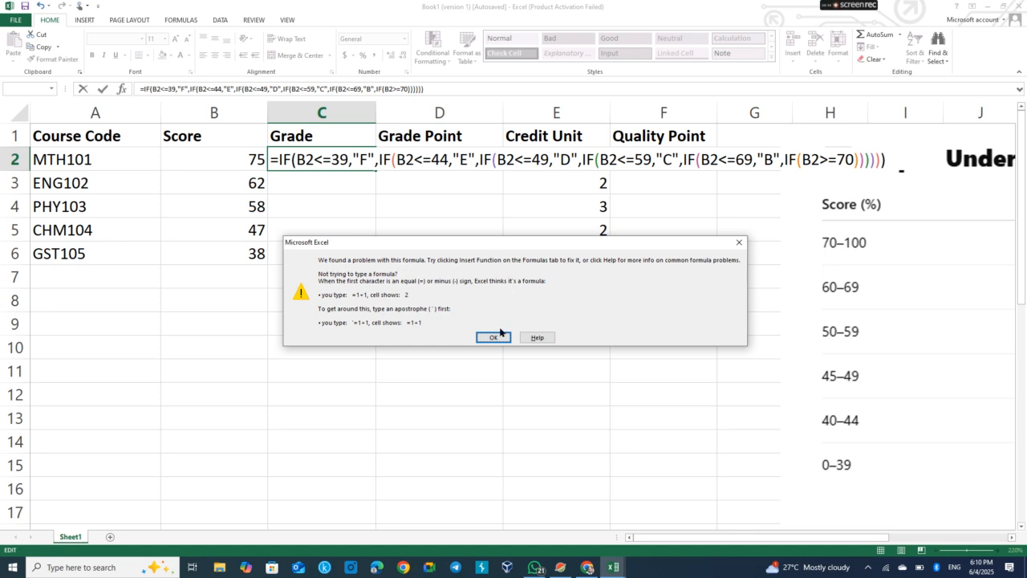
click(491, 337)
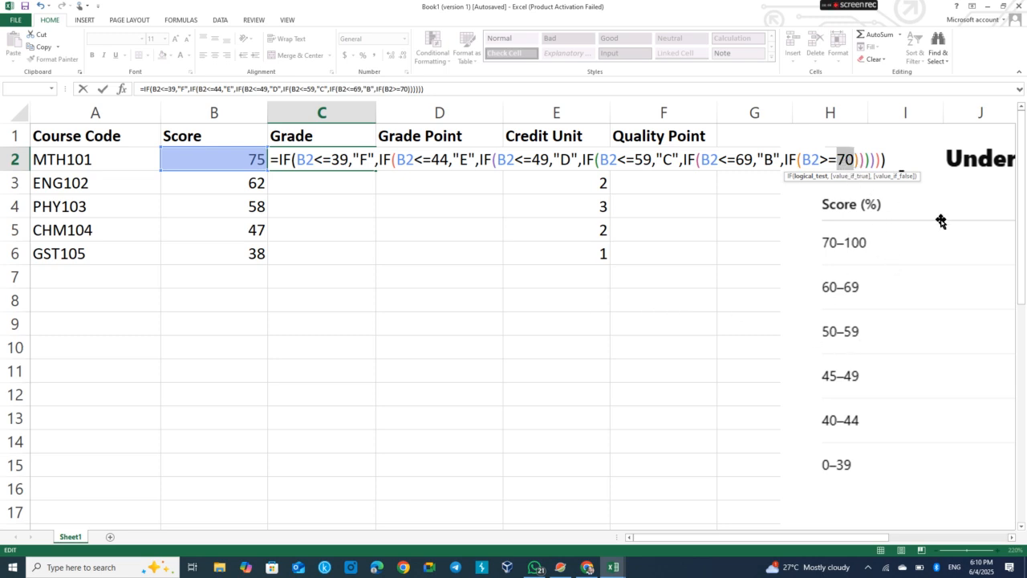
Add "A" as the result of the B2>=70 test and enter the formula in C2
text(,)
key(BackSpace)
text(70,)
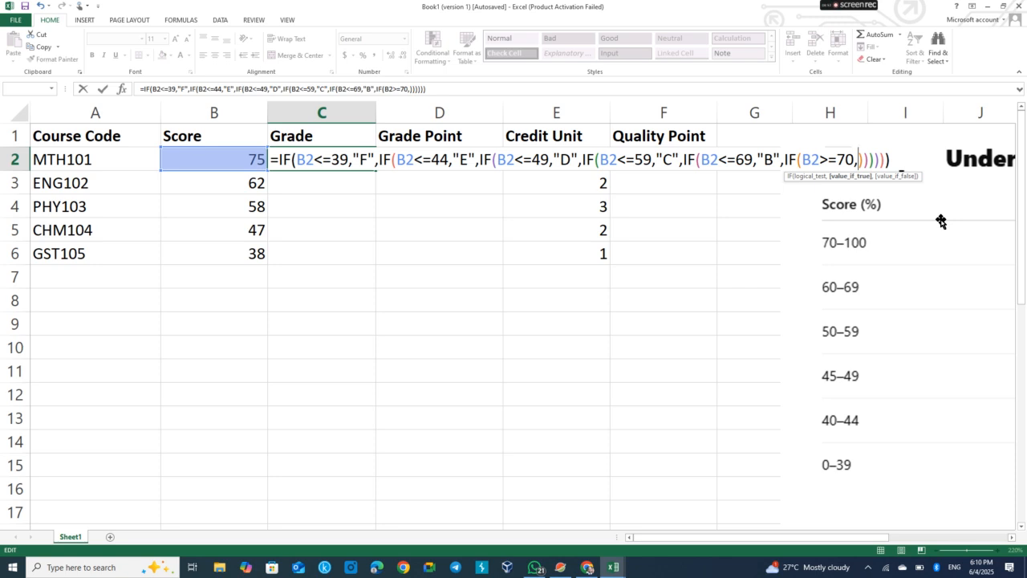
text("A")
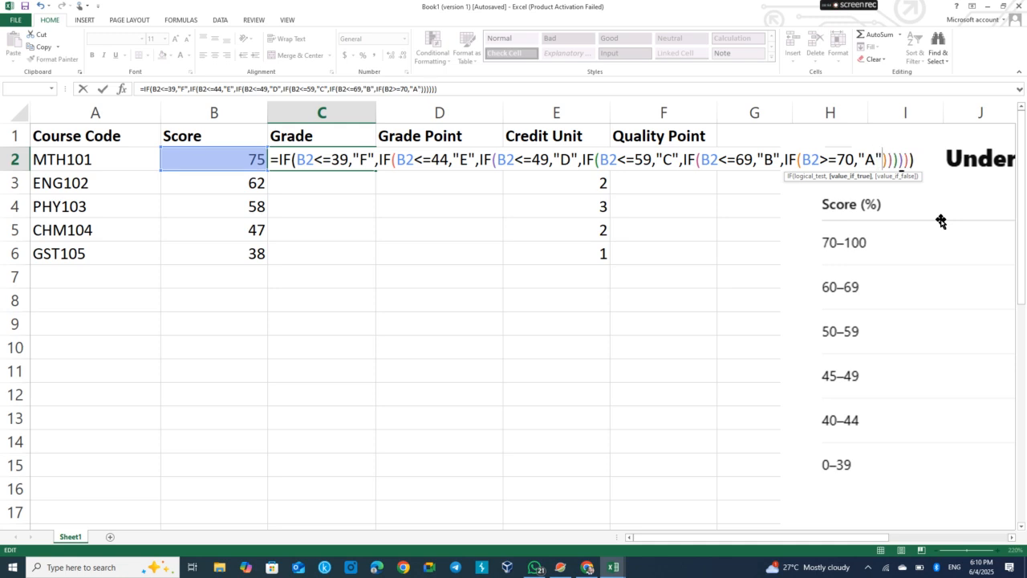
key(Return)
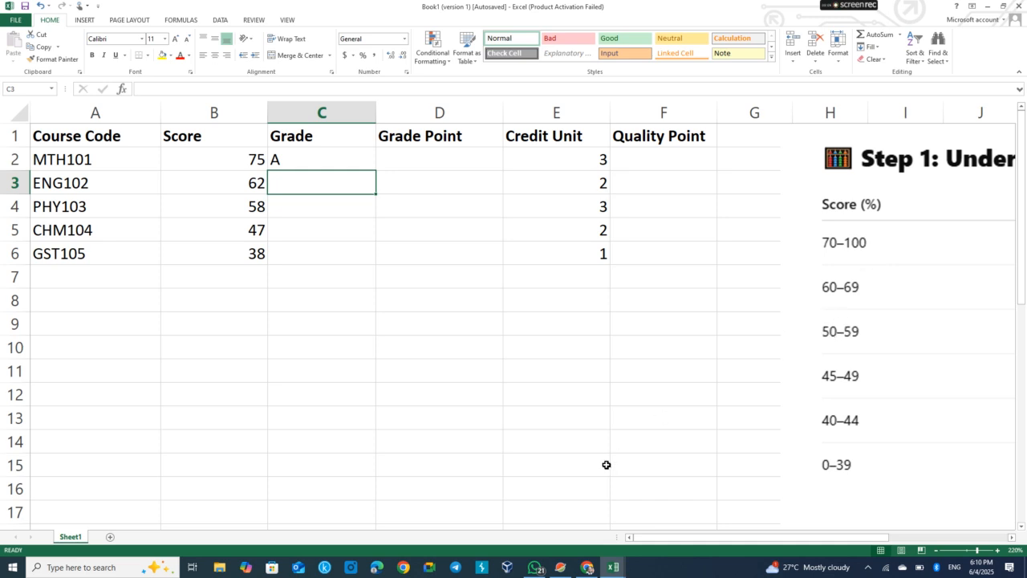
Fill the C2 grade formula down the Grade column through C6
scroll(606, 465, right, 1)
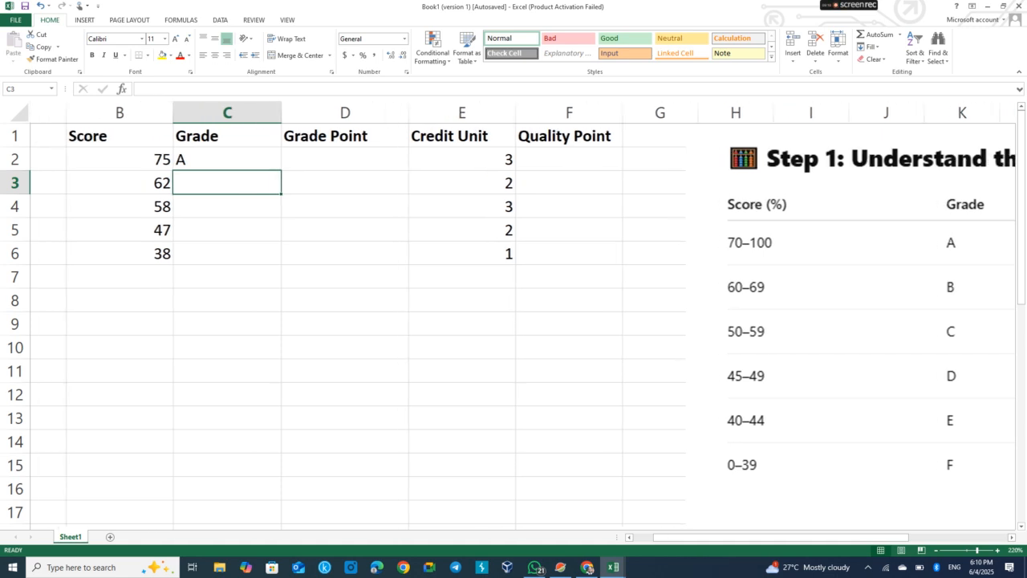
scroll(523, 315, left, 1)
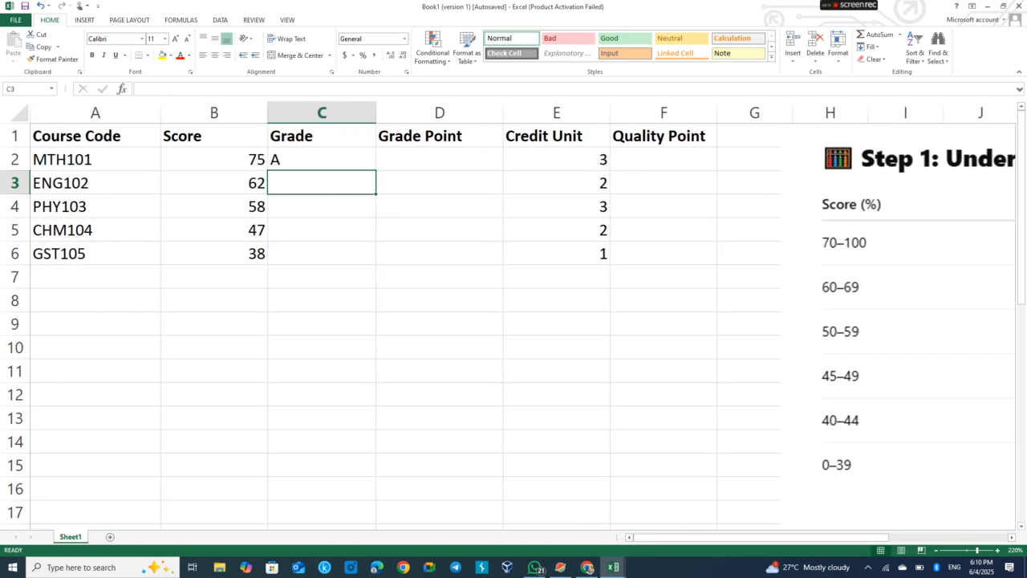
click(320, 154)
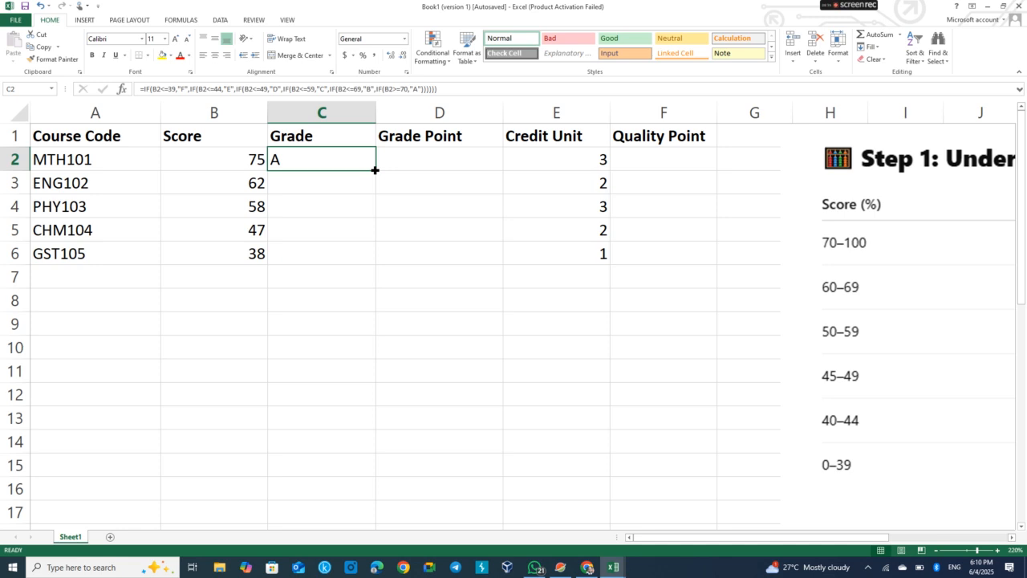
drag(375, 170, 372, 263)
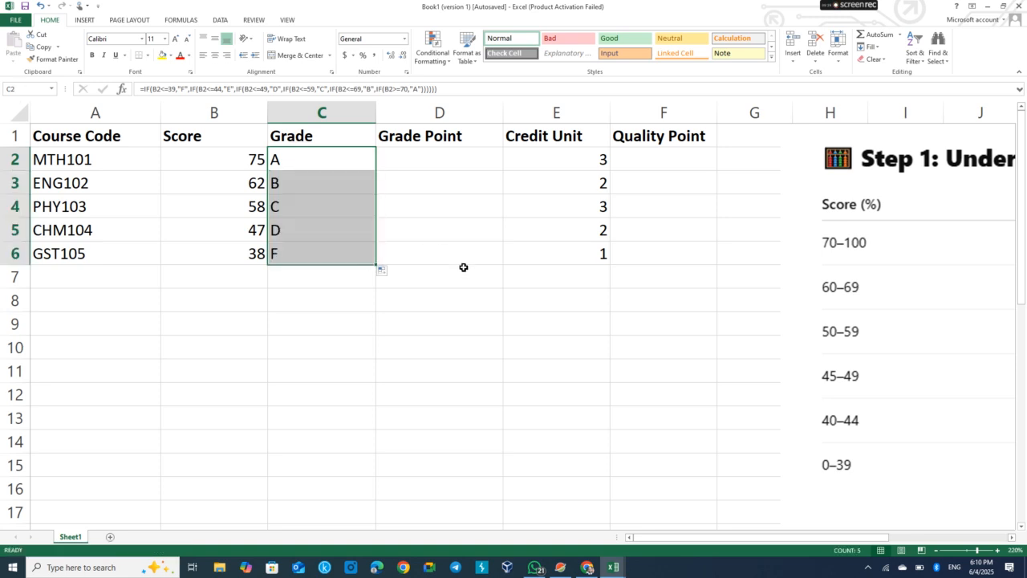
key(ctrl+z)
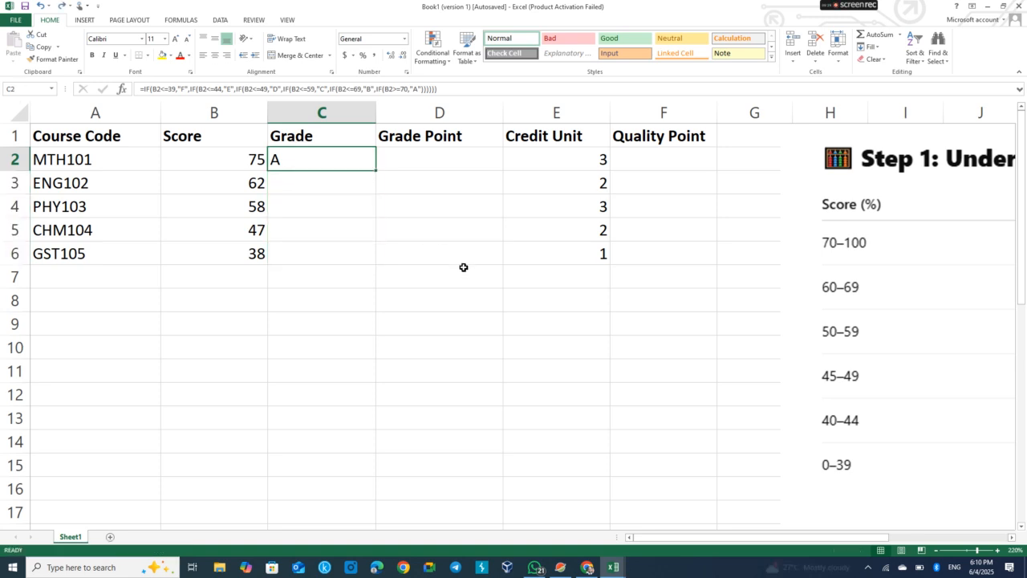
double_click(375, 169)
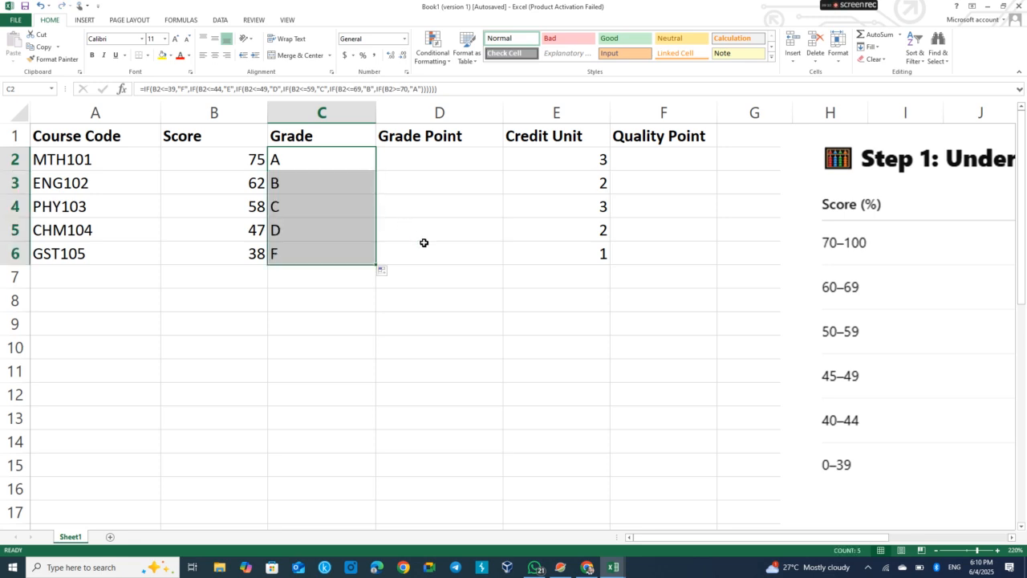
click(419, 162)
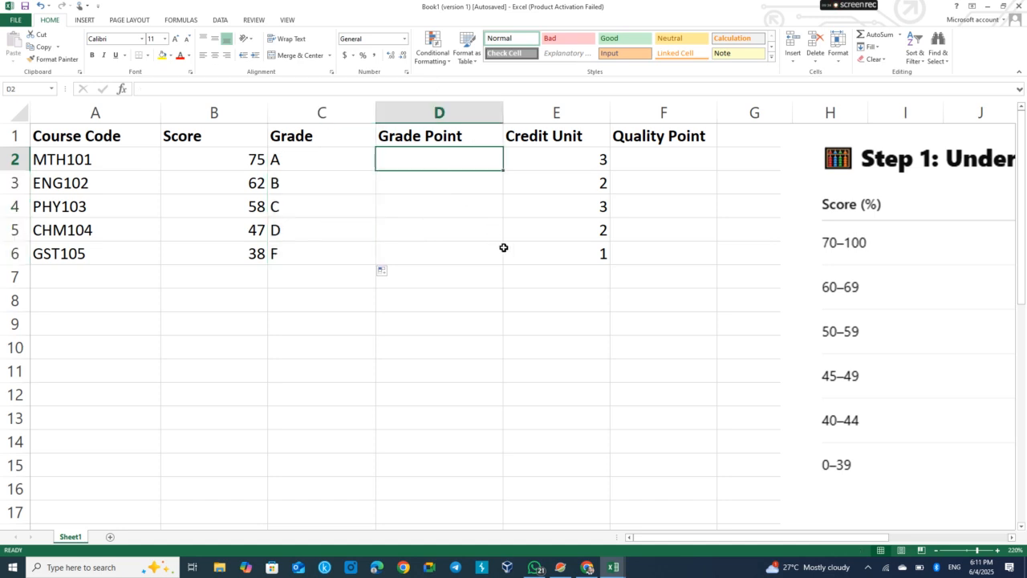
text(=)
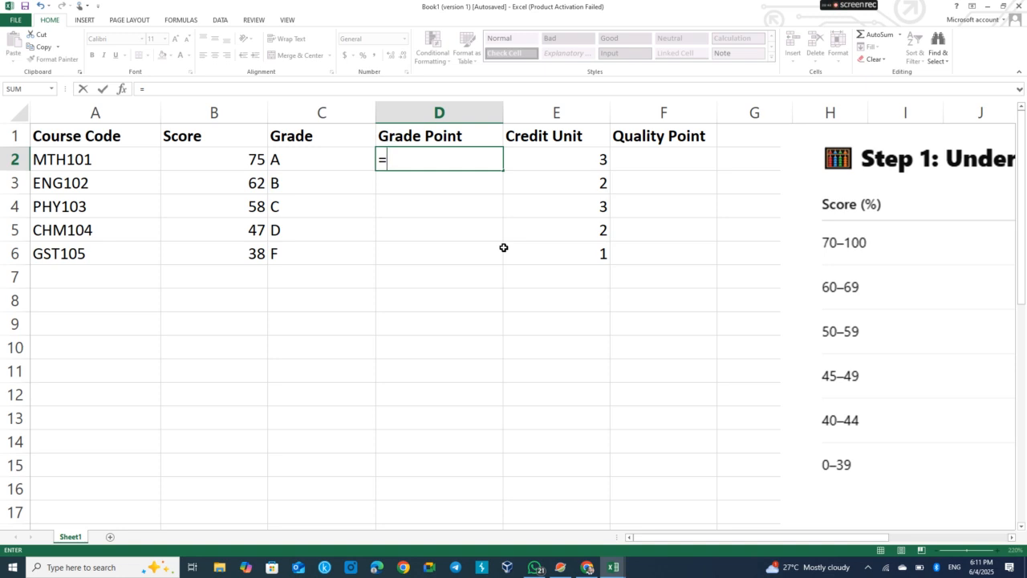
scroll(504, 247, right, 5)
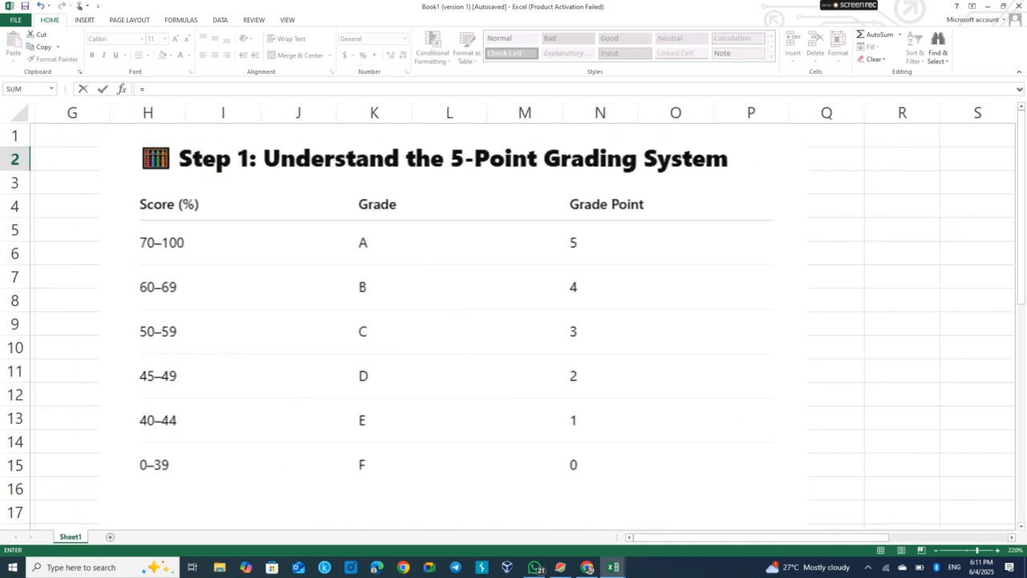
scroll(513, 320, down, 1)
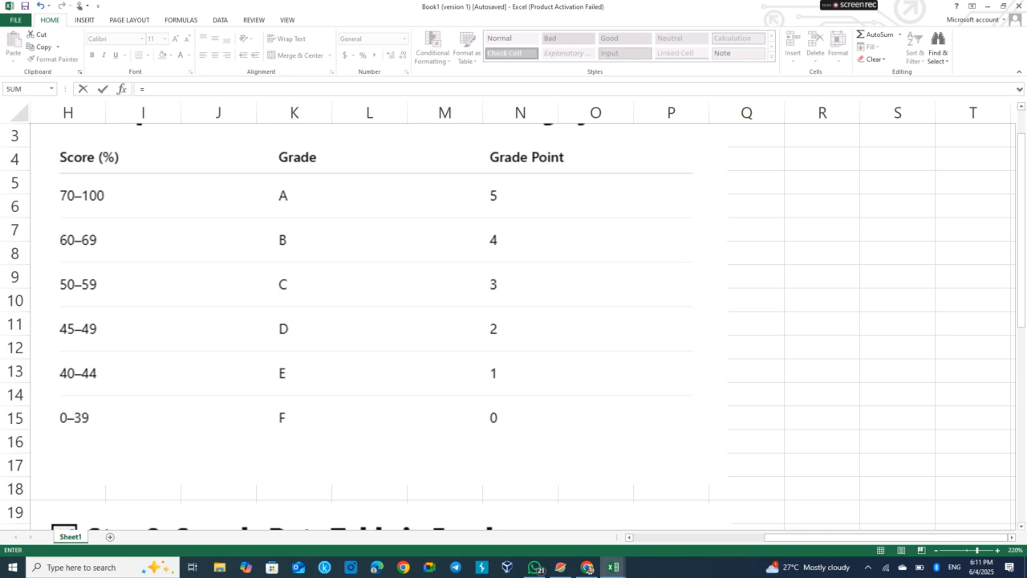
scroll(513, 321, left, 6)
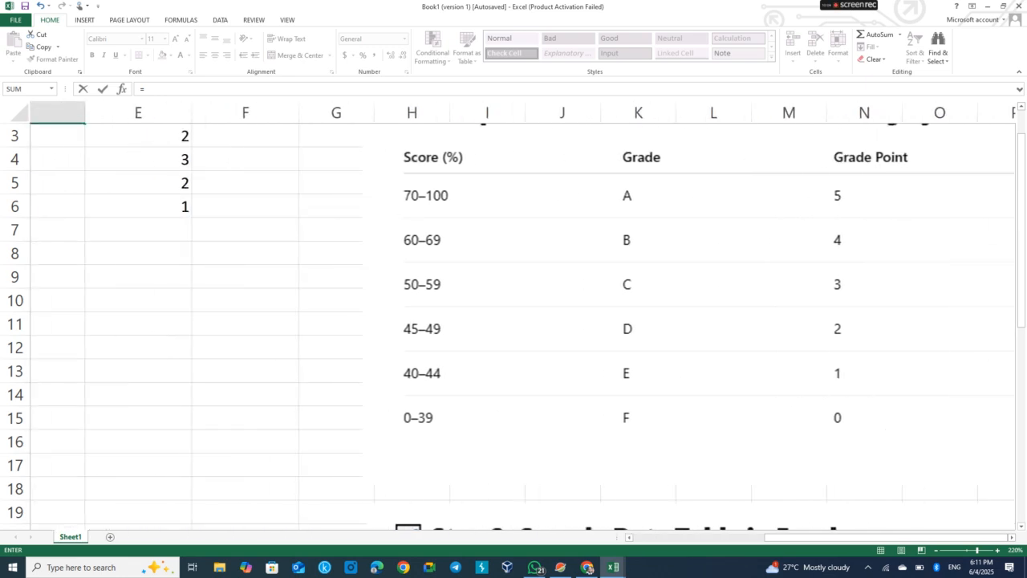
scroll(513, 321, up, 1)
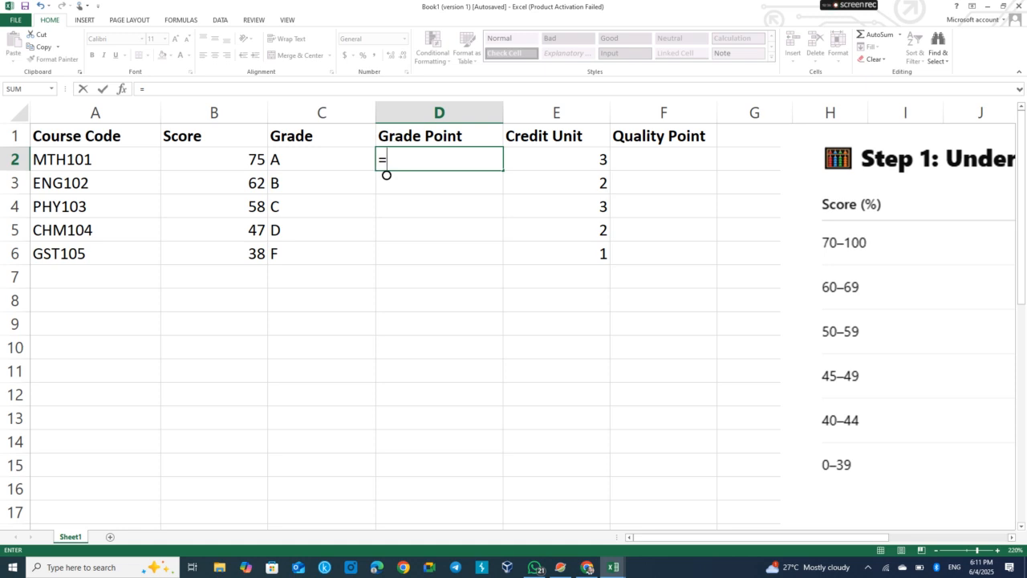
key(BackSpace)
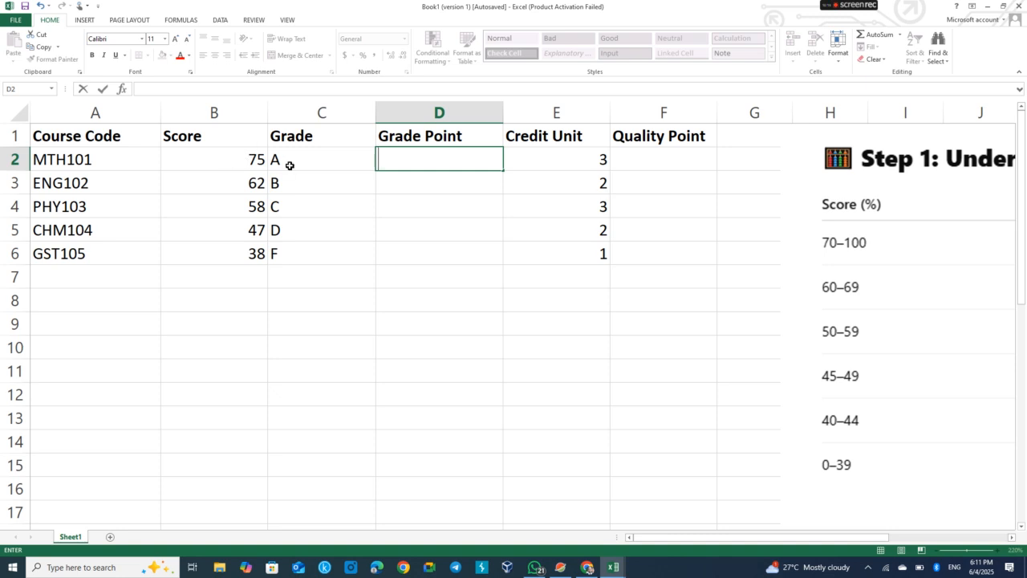
click(323, 161)
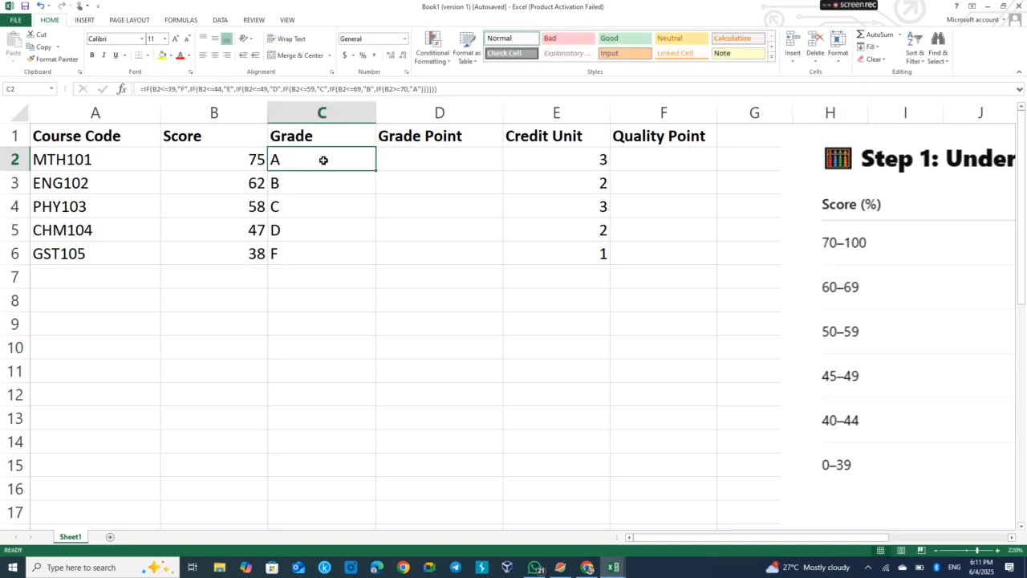
drag(437, 90, 162, 80)
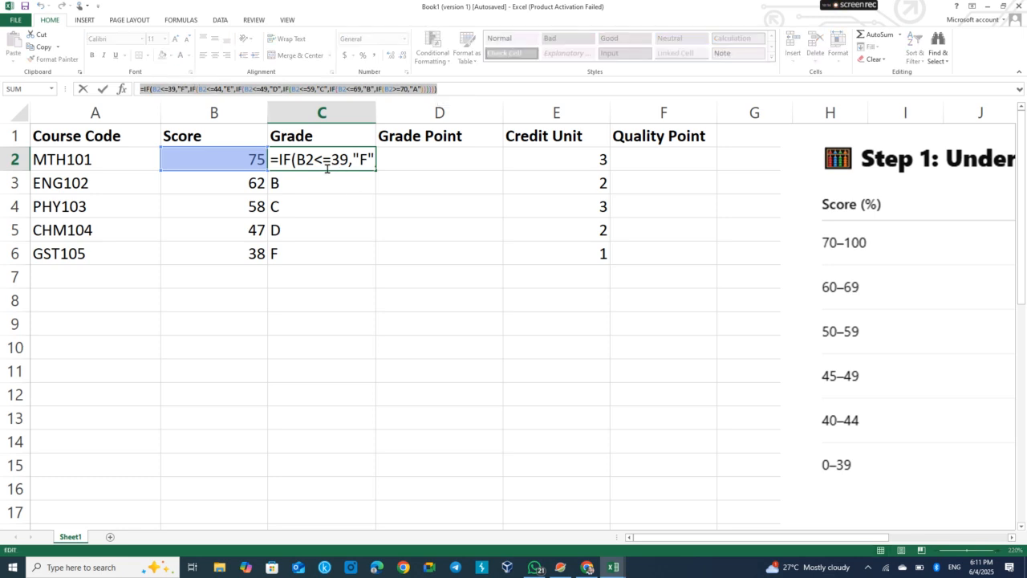
text(=)
click(339, 201)
click(328, 163)
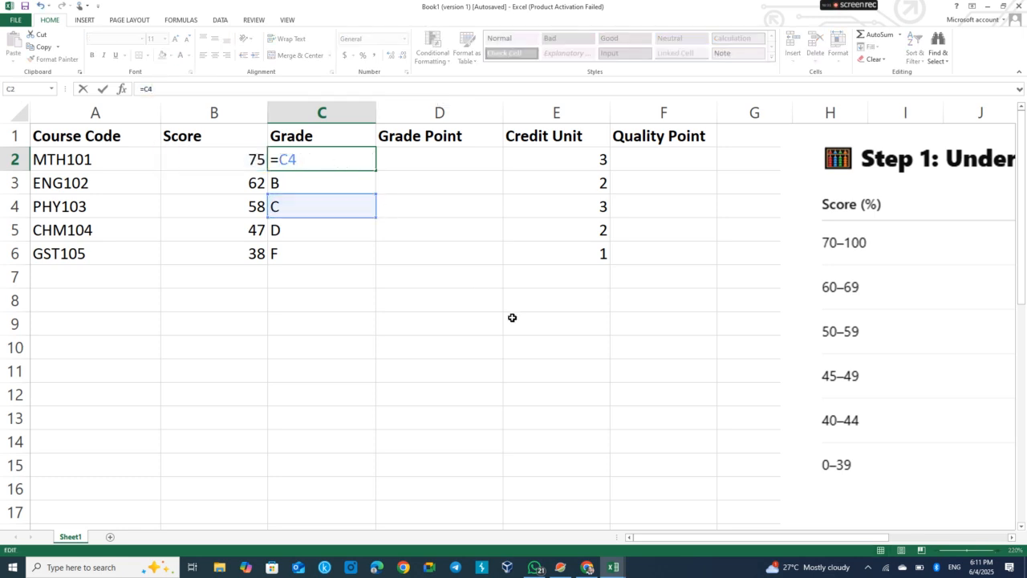
key(ctrl+z)
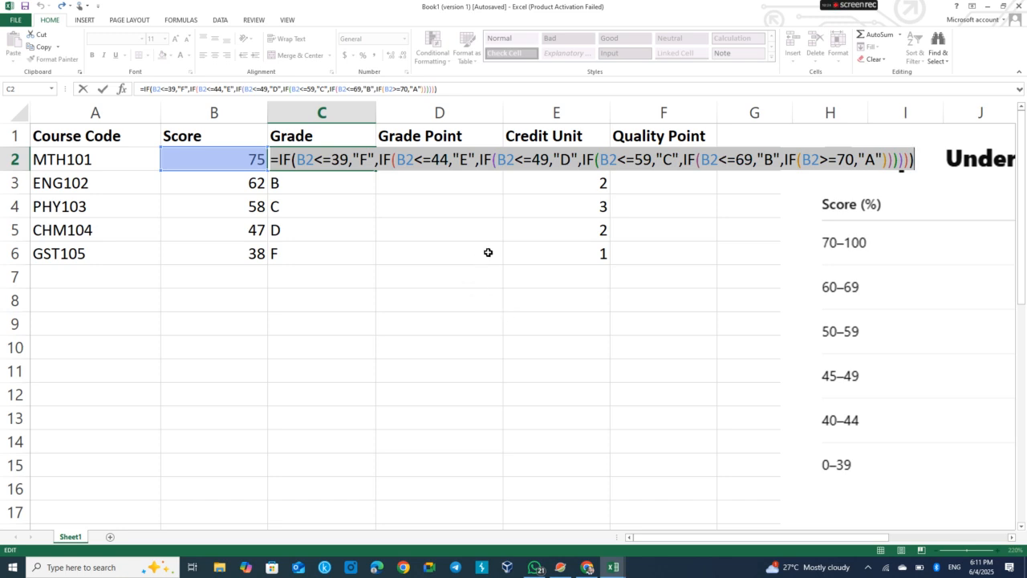
Copy the complete text of the C2 grade formula and paste it into D2 under Grade Point
click(308, 158)
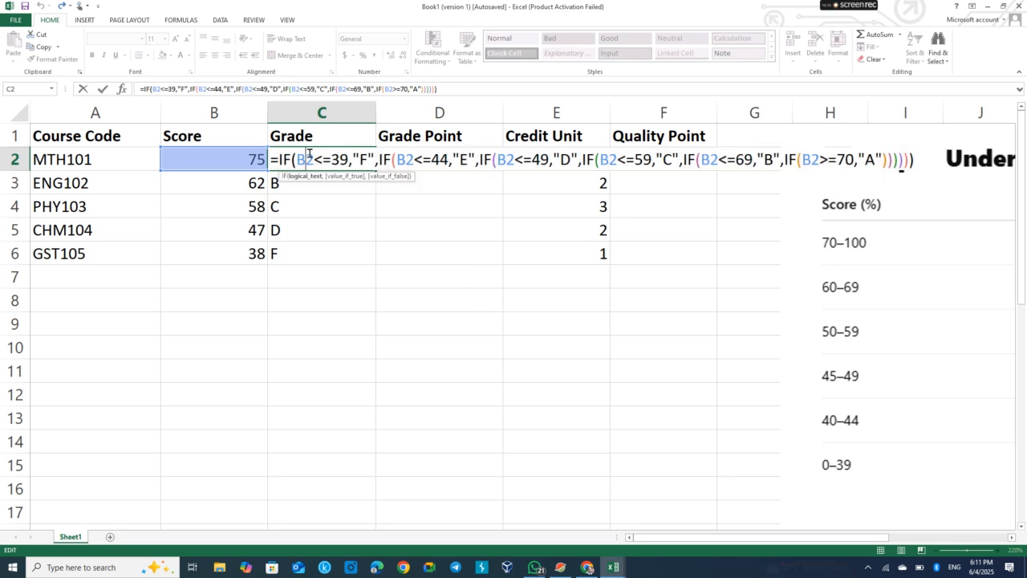
click(489, 230)
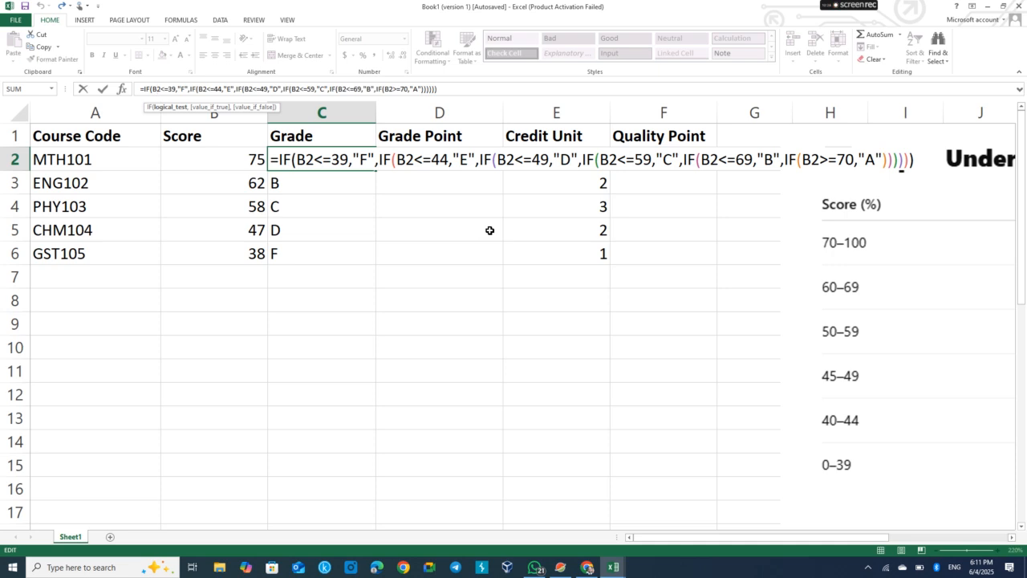
drag(273, 159, 919, 158)
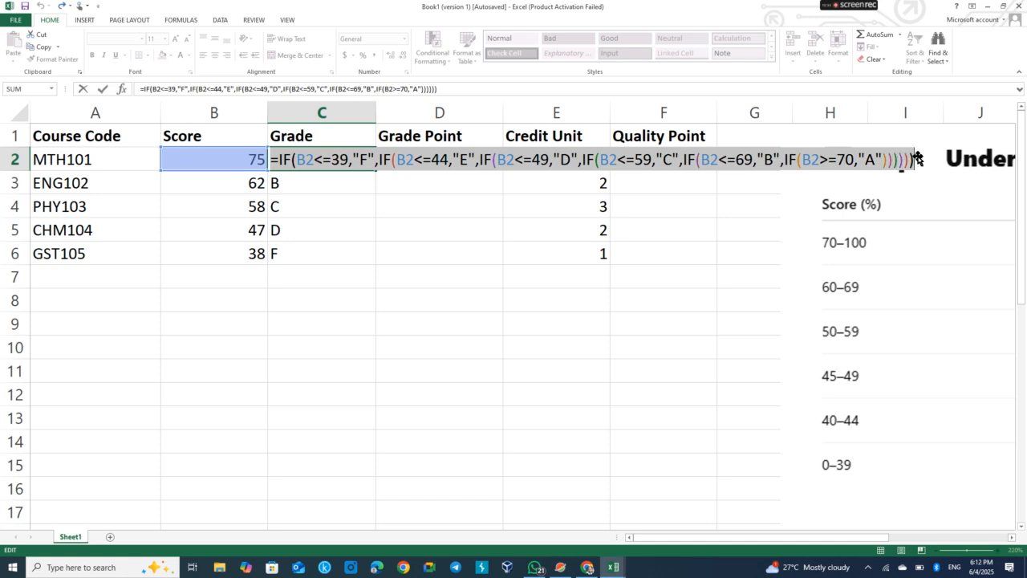
key(ctrl+c)
key(Return)
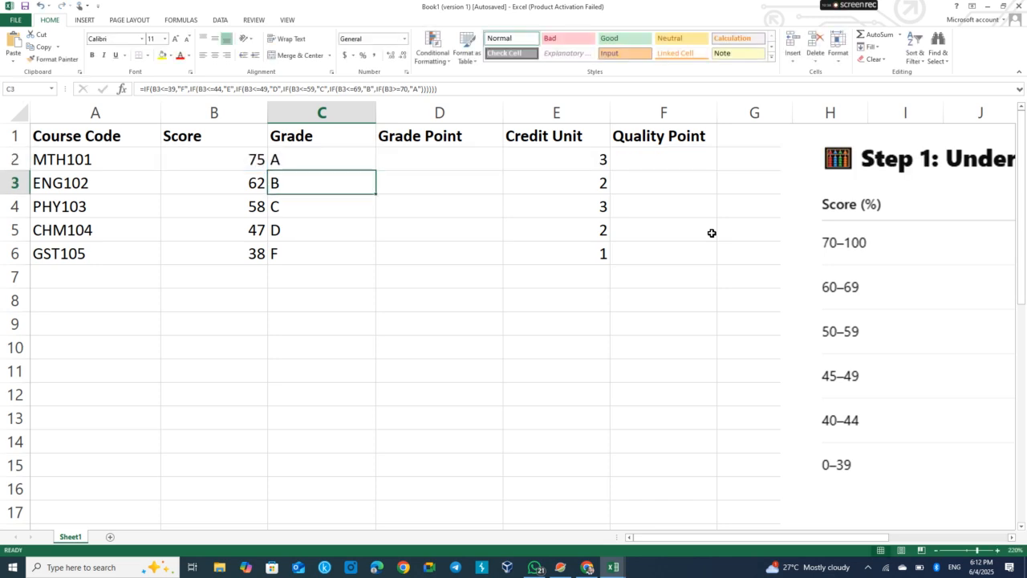
click(459, 163)
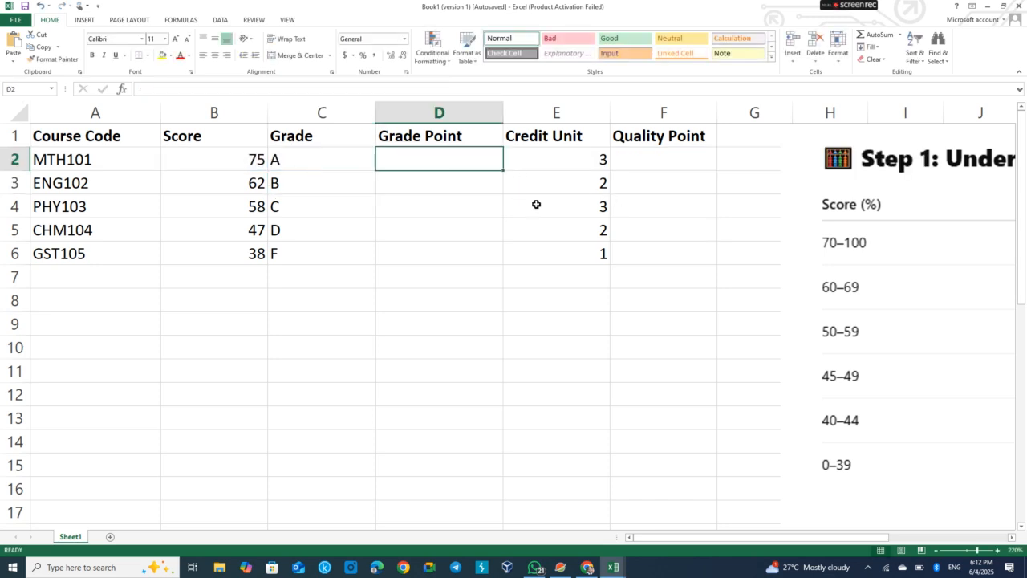
key(ctrl+v)
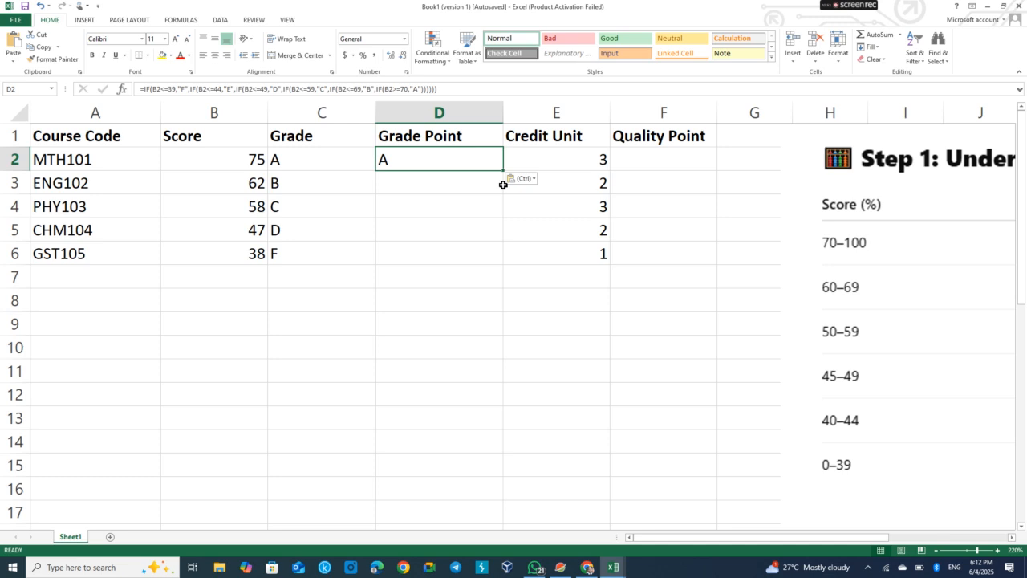
In the D2 formula, replace the "F" result of the B2<=39 test with "0"
double_click(416, 158)
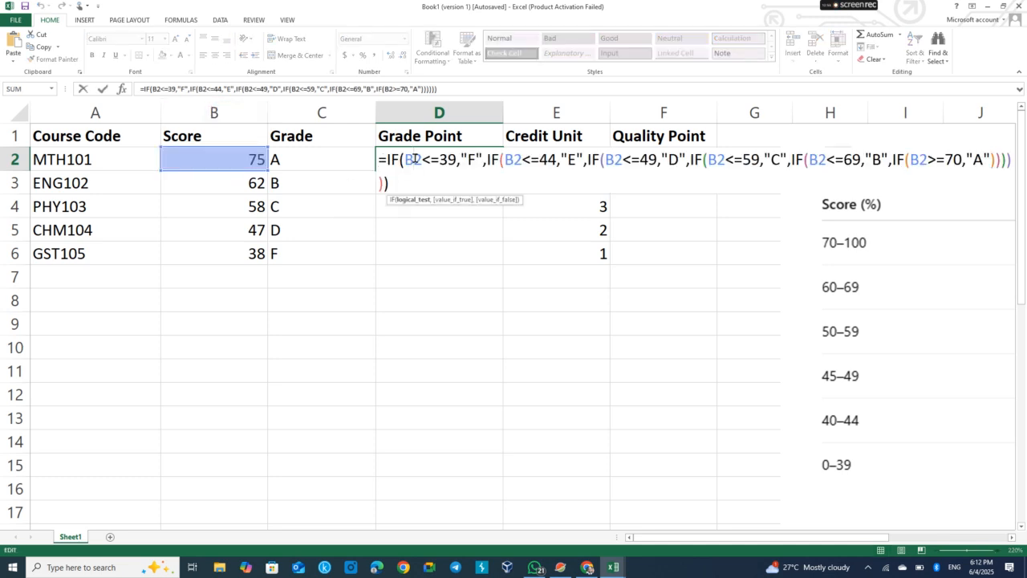
click(477, 159)
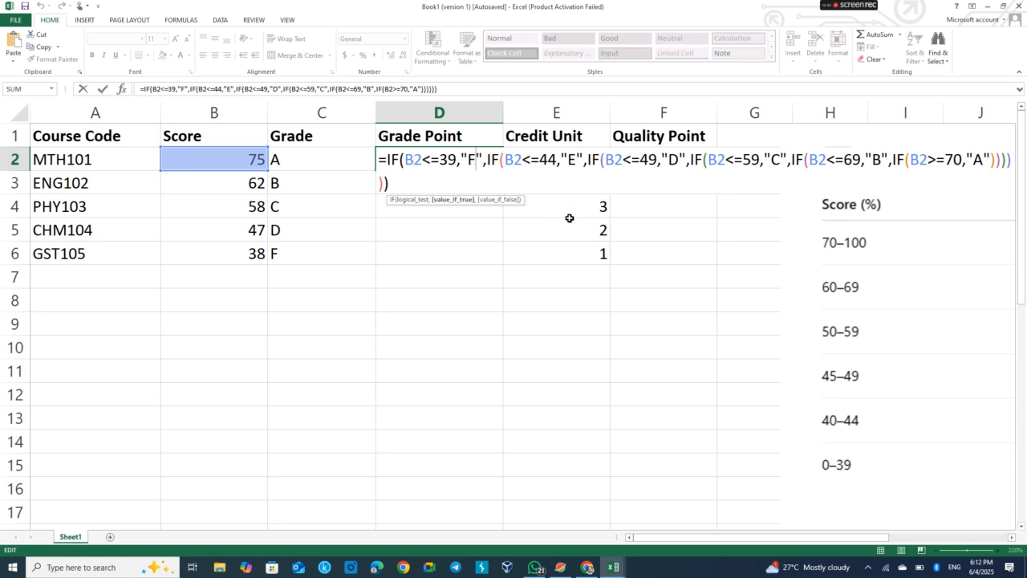
key(BackSpace)
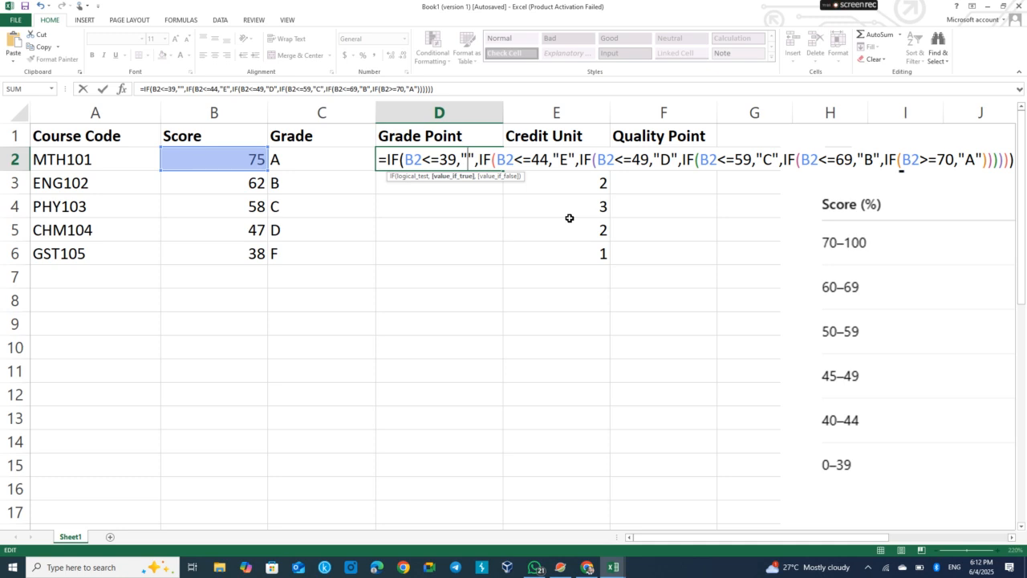
text(0)
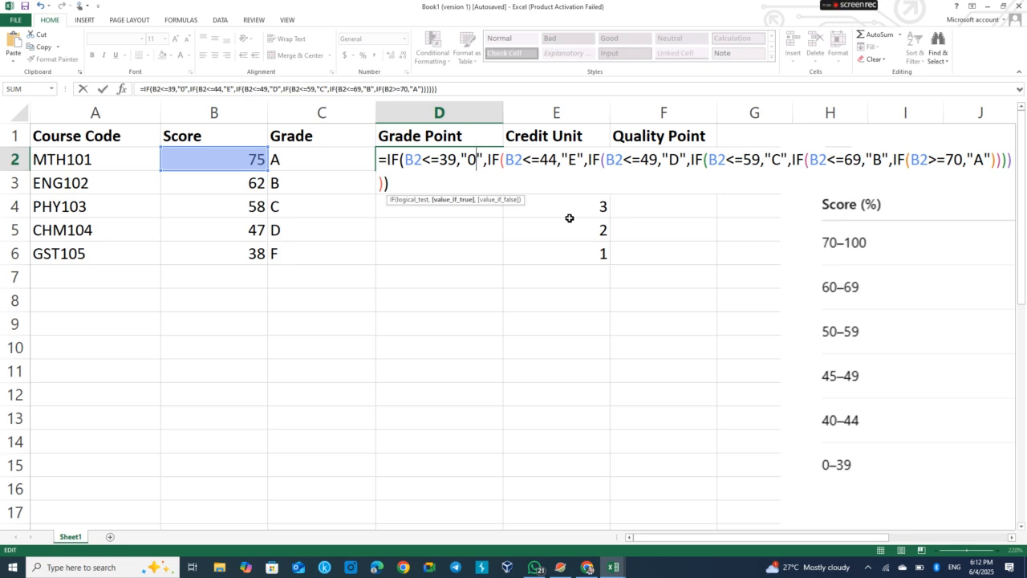
In the D2 formula, replace the "E" result of the B2<=44 test with "1"
key(Right)
key(Right)
key(Right)
key(Right)
key(Right)
key(Right)
key(Right)
key(Right)
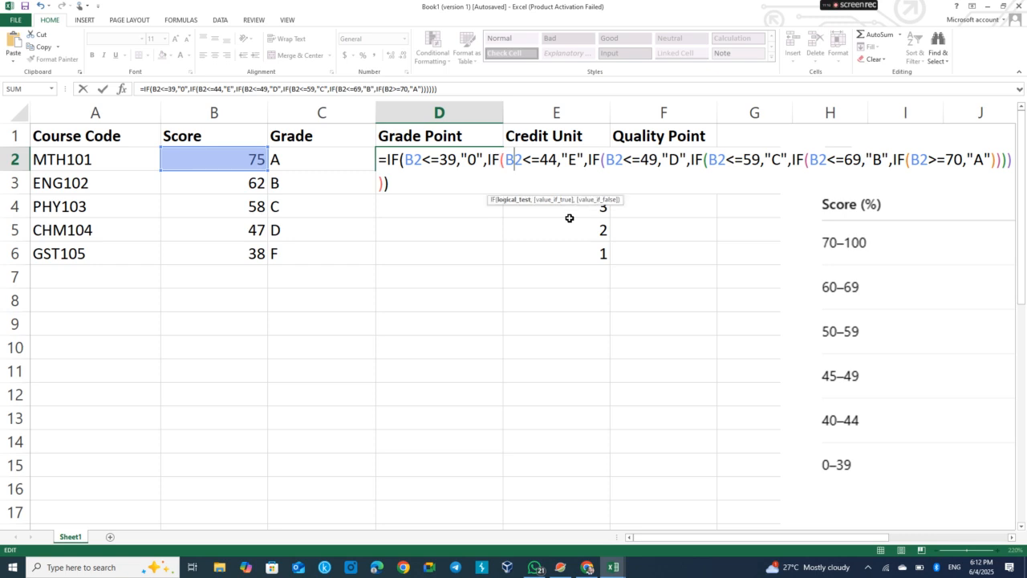
key(Right)
key(Right)
key(Right)
key(Right)
key(Right)
key(BackSpace)
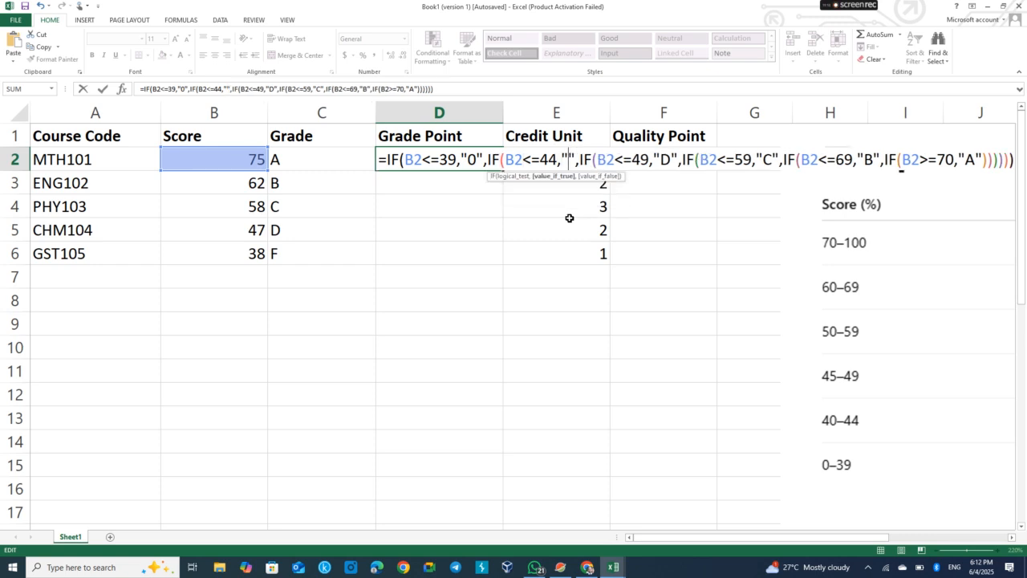
text(1)
In the D2 formula, replace the "D" result of the B2<=49 test with "2"
key(Right)
key(Right)
key(Right)
key(Right)
key(Right)
key(Right)
key(Right)
key(Right)
key(Right)
key(Right)
key(Right)
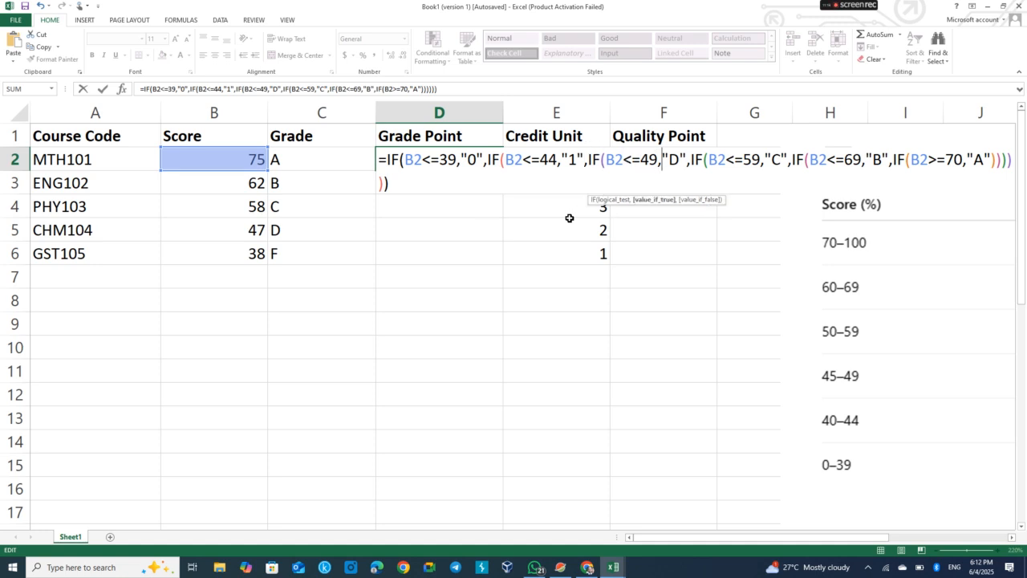
key(BackSpace)
text(2)
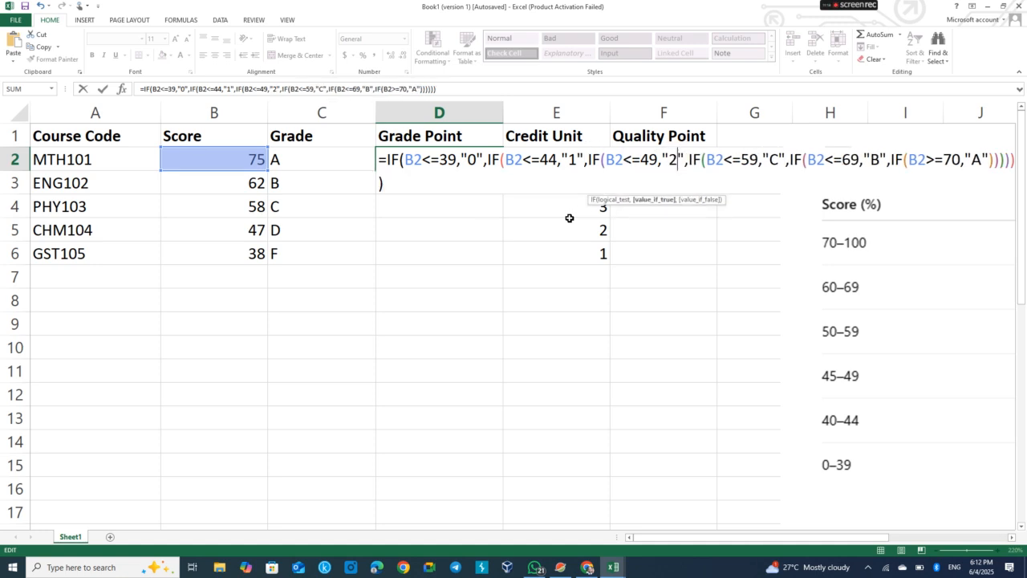
In the D2 formula, replace the "C" result of the B2<=59 test with "3"
key(Right)
key(Right)
key(Right)
key(Right)
key(Right)
key(Right)
key(Right)
key(Right)
key(Right)
key(Right)
key(Right)
key(Right)
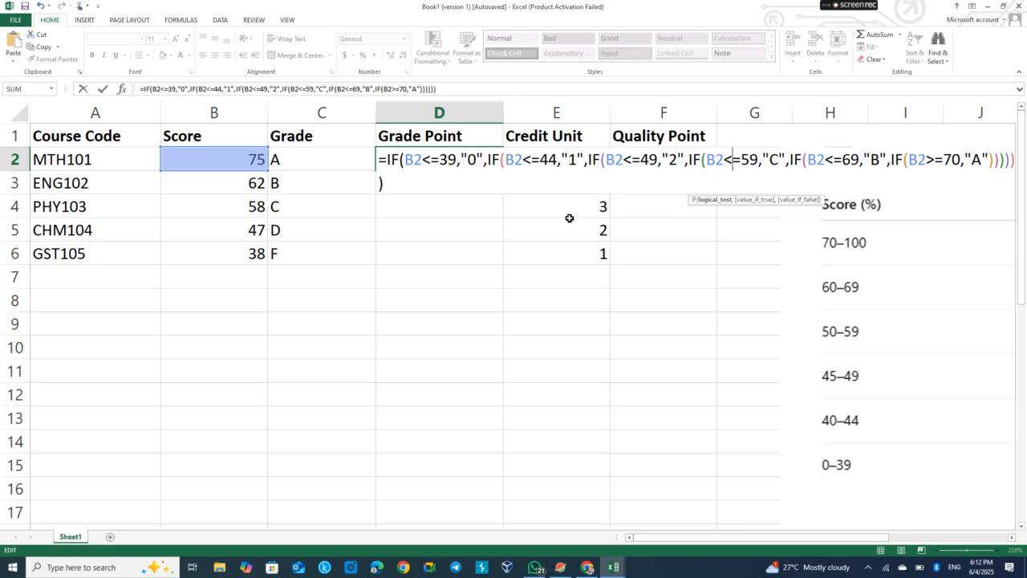
key(Right)
key(Right)
key(BackSpace)
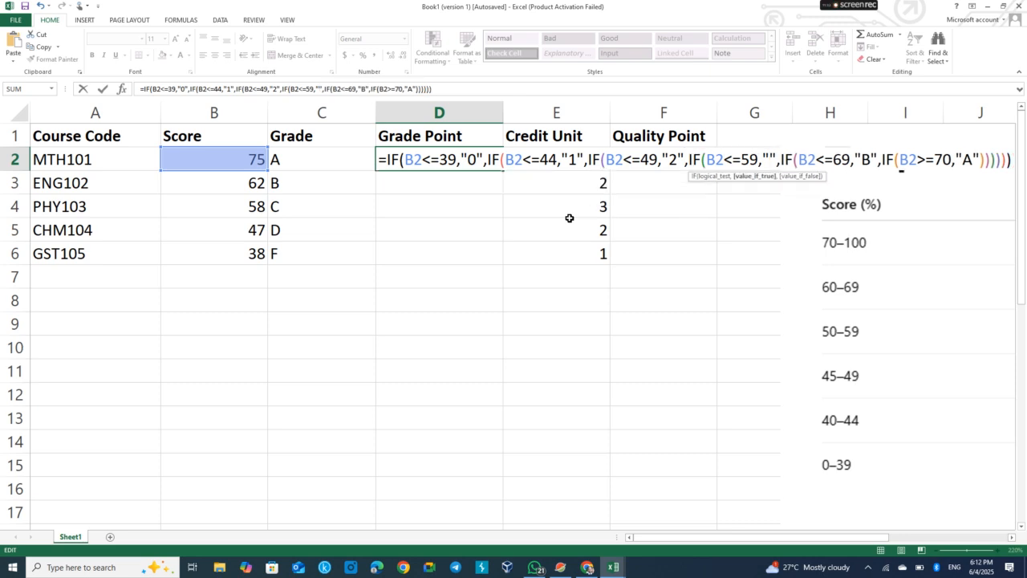
text(3)
In the D2 formula, replace the "B" result of the B2<=69 test with "4"
key(Right)
key(Right)
key(Right)
key(Right)
key(Right)
key(Right)
key(Right)
key(Right)
key(Right)
key(Right)
key(Right)
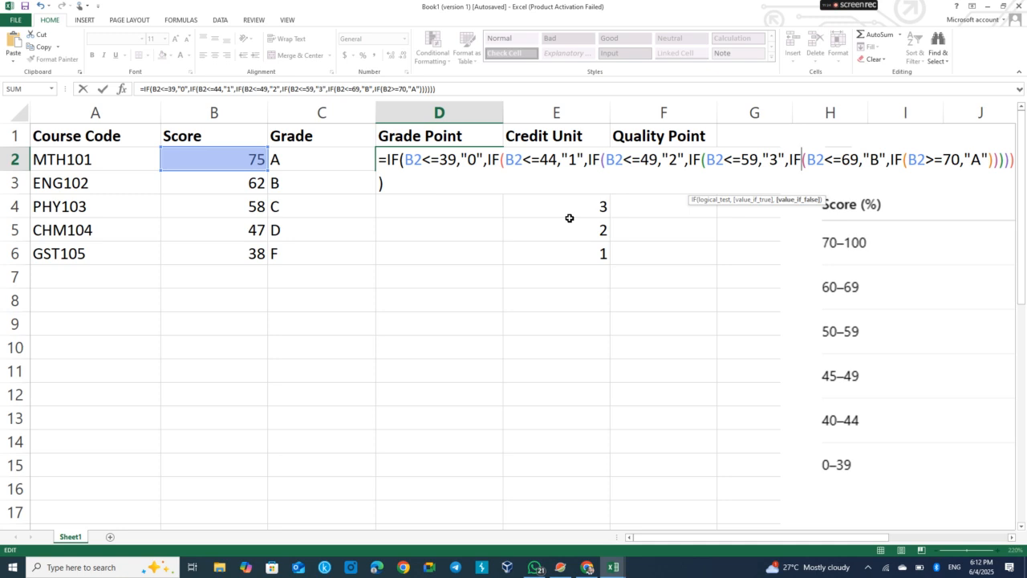
key(Right)
key(Right)
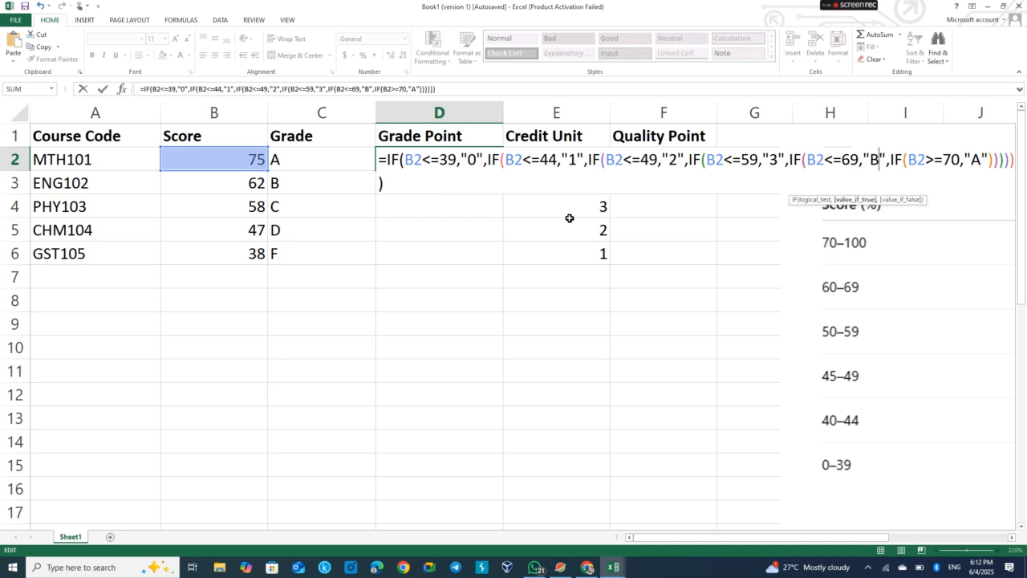
key(BackSpace)
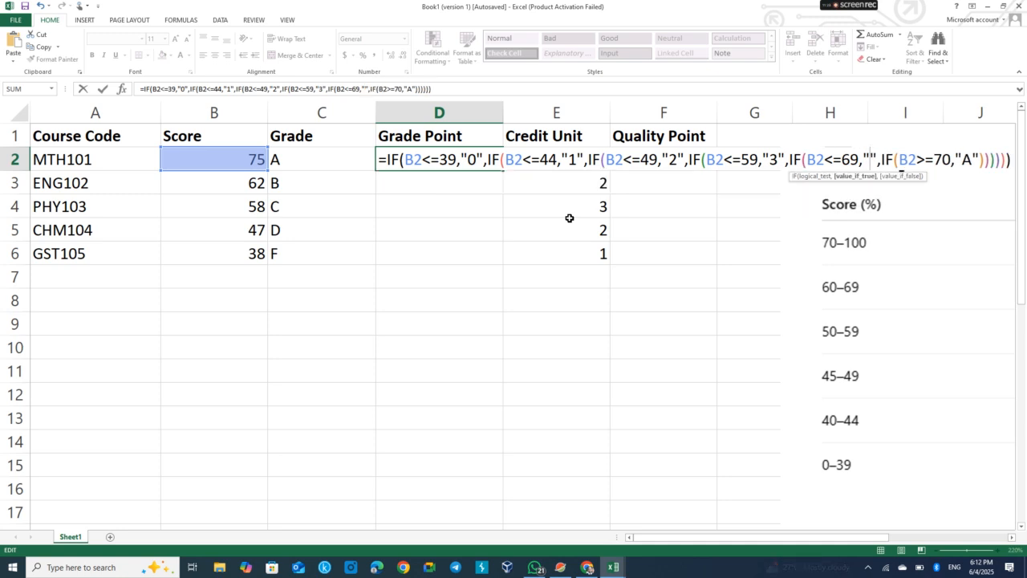
text(4)
Replace the "A" result of the B2>=70 test with "5" and enter the formula in D2
key(Right)
key(Right)
key(Right)
key(Right)
key(Right)
key(Right)
key(Right)
key(Right)
key(Right)
key(Right)
key(Right)
key(Right)
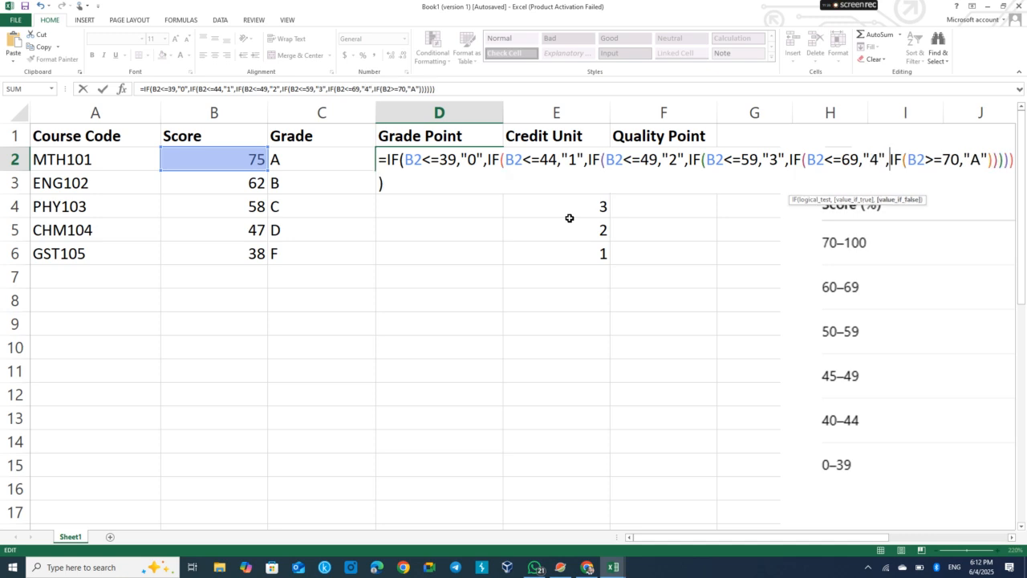
key(Right)
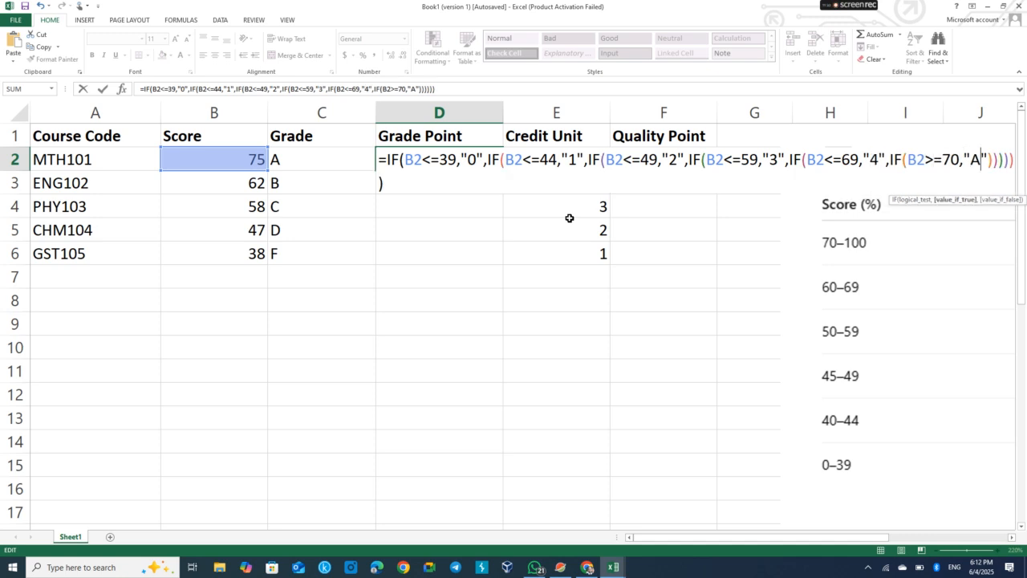
key(Delete)
text(5)
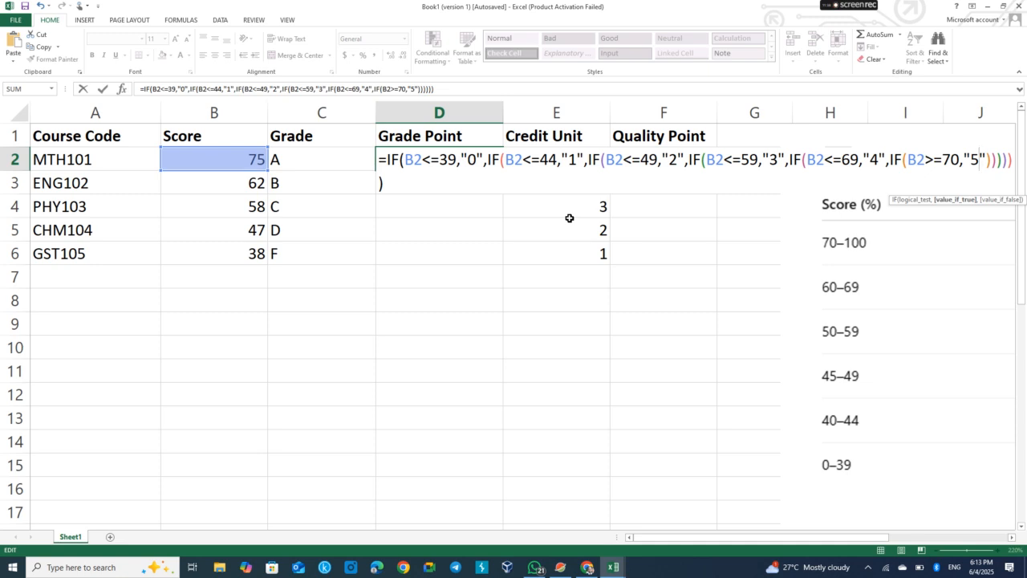
key(Return)
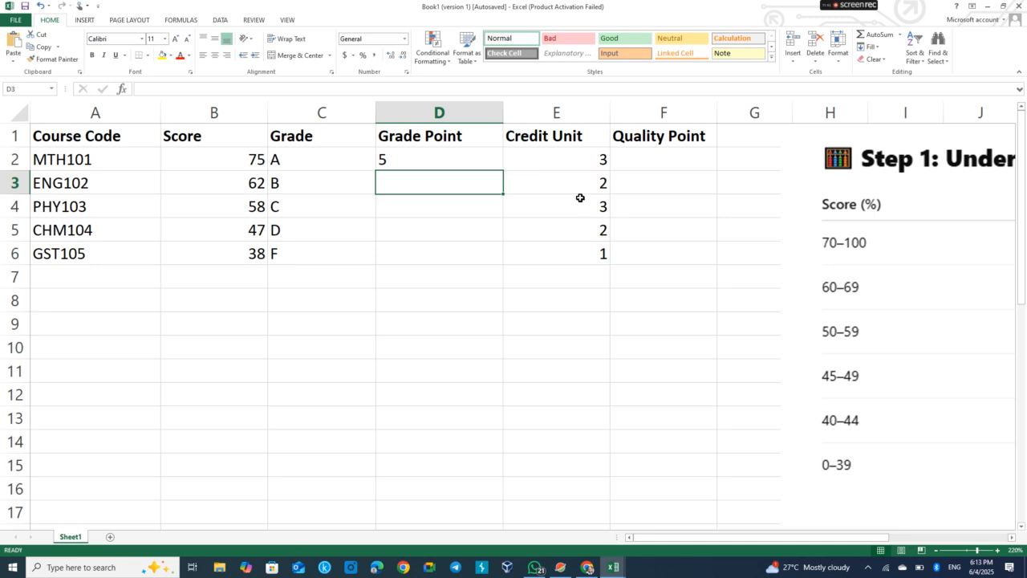
Reopen the D2 formula for editing and remove the quotation marks around the 0 result
click(462, 162)
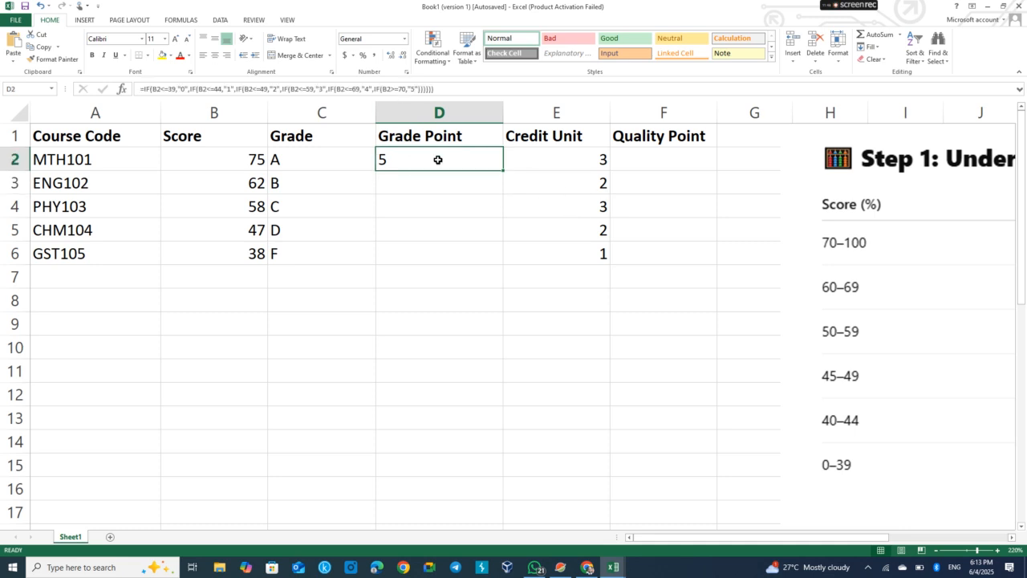
double_click(437, 159)
click(467, 158)
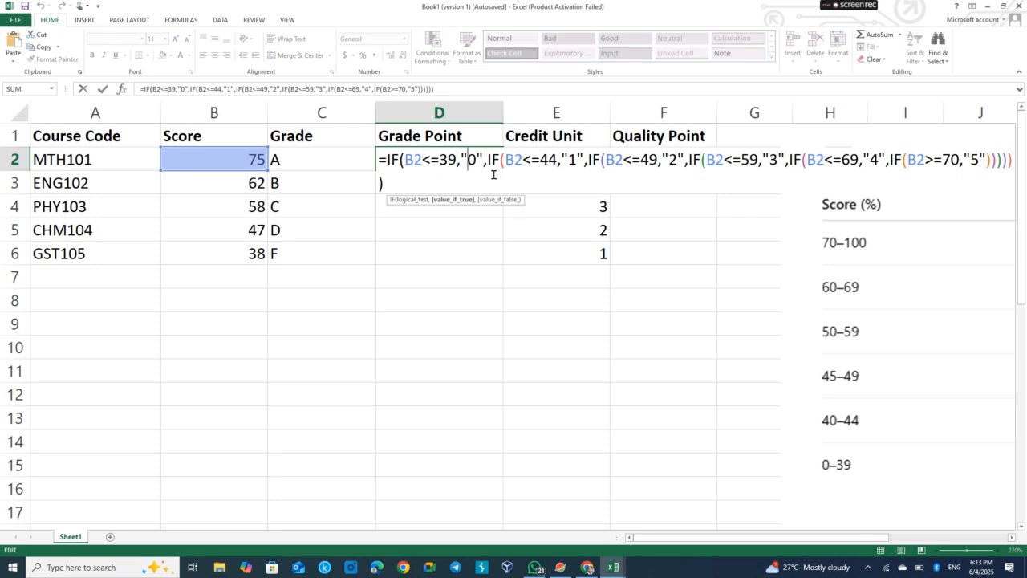
key(BackSpace)
key(Right)
key(BackSpace)
Remove the quotation marks around the 1 result of the B2<=44 test in D2
key(Right)
key(Right)
key(Right)
key(Right)
key(Right)
key(Right)
key(Right)
key(Right)
key(Right)
key(Right)
key(Right)
key(Right)
key(BackSpace)
key(Right)
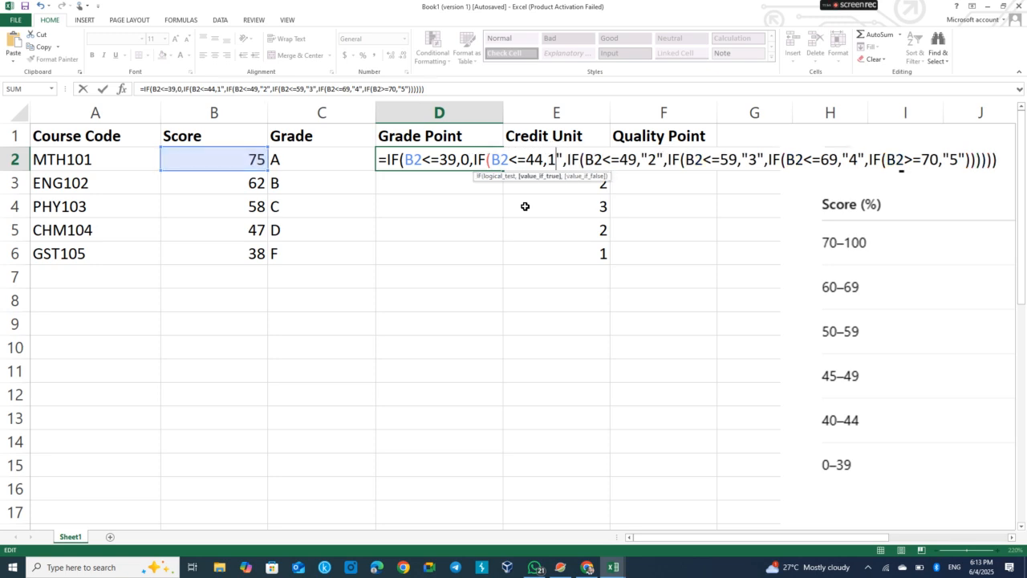
key(Delete)
Remove the quotation marks around the 2 result of the B2<=49 test in D2
key(Right)
key(Right)
key(Right)
key(Right)
key(Right)
key(Right)
key(Right)
key(Right)
key(Right)
key(Right)
key(Right)
key(Right)
key(Right)
key(Right)
key(Left)
key(BackSpace)
key(Right)
key(Right)
key(BackSpace)
Remove the quotation marks around the 3 result of the B2<=59 test in D2
key(Right)
key(Right)
key(Right)
key(Right)
key(Right)
key(Right)
key(Right)
key(Right)
key(Right)
key(Right)
key(Right)
key(Right)
key(Right)
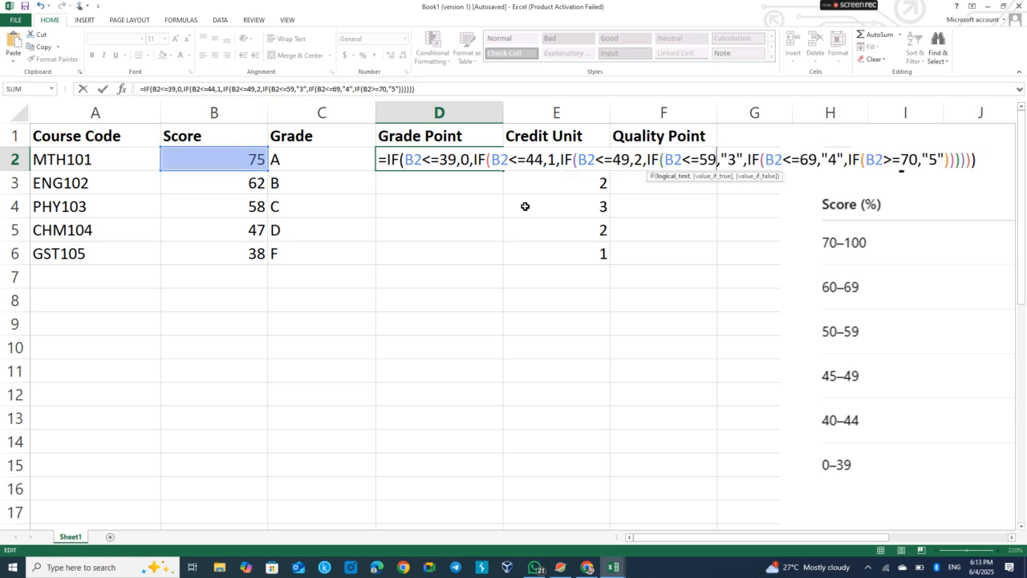
key(Left)
key(BackSpace)
key(Right)
key(Right)
key(BackSpace)
Remove the quotation marks around the 4 result of the B2<=69 test in D2
key(Right)
key(Right)
key(Right)
key(Right)
key(Right)
key(Right)
key(Right)
key(Right)
key(Right)
key(Right)
key(Right)
key(Right)
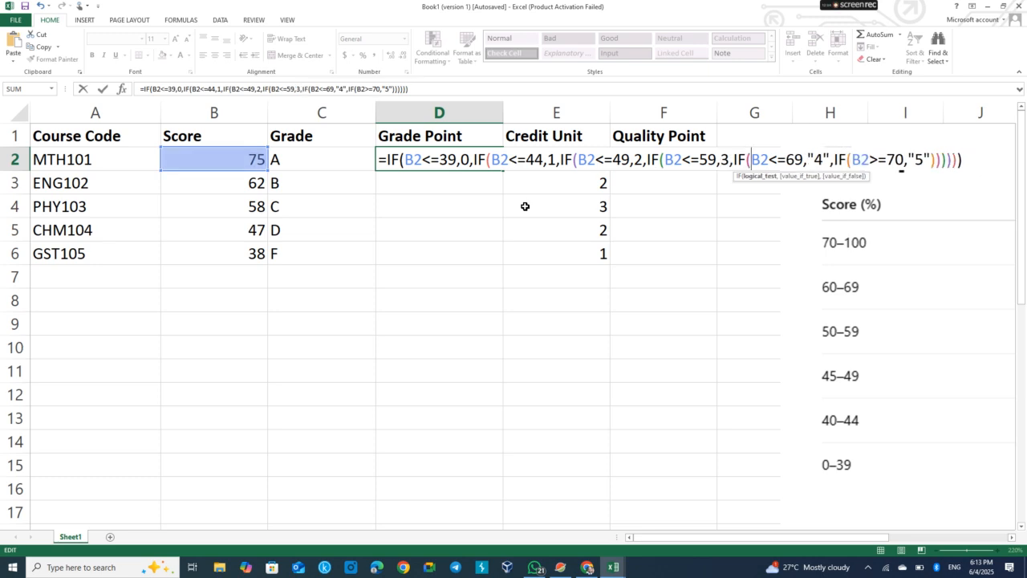
key(BackSpace)
key(Right)
key(Right)
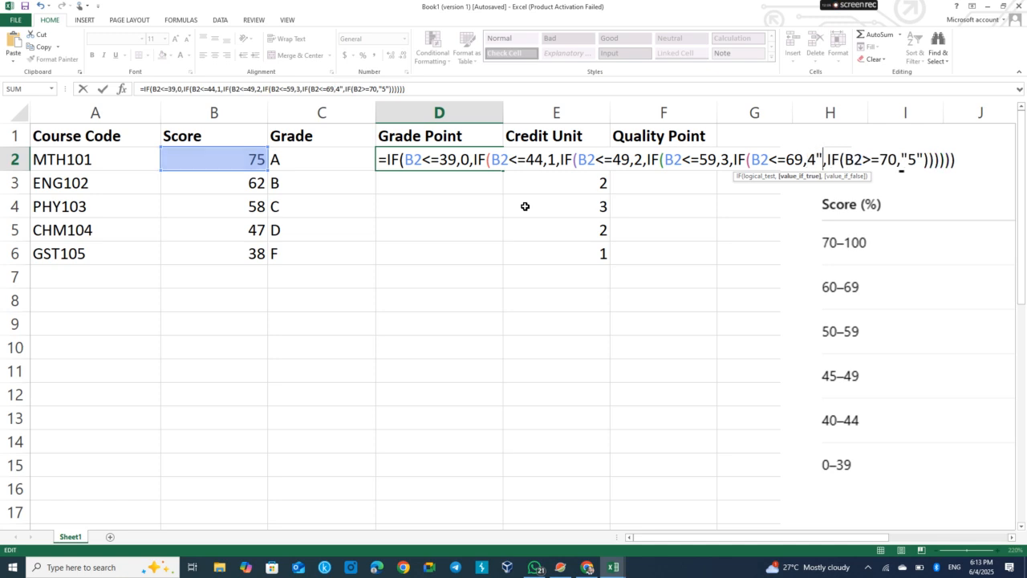
key(BackSpace)
Remove the quotation marks around the 5 result of the B2>=70 test and enter the formula in D2
key(Right)
key(Right)
key(Right)
key(Right)
key(Right)
key(Right)
key(Right)
key(Right)
key(Right)
key(Right)
key(Right)
key(Right)
key(Right)
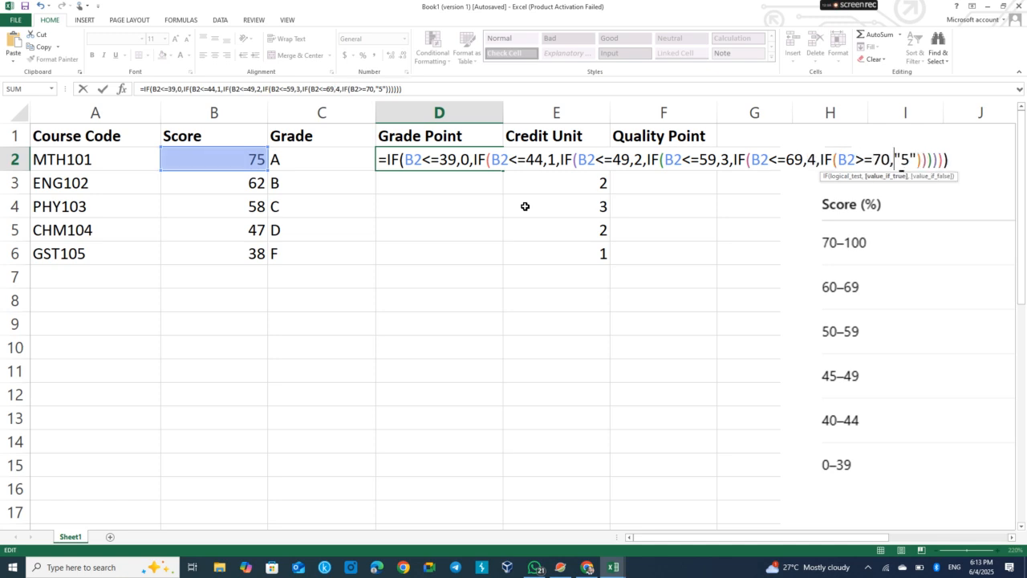
key(BackSpace)
key(Right)
key(BackSpace)
key(Return)
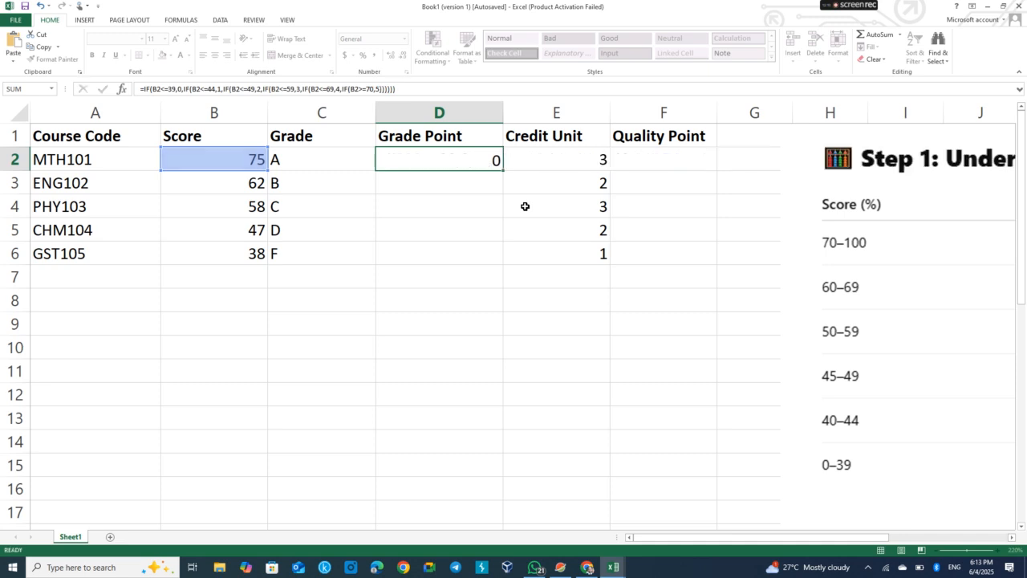
click(468, 154)
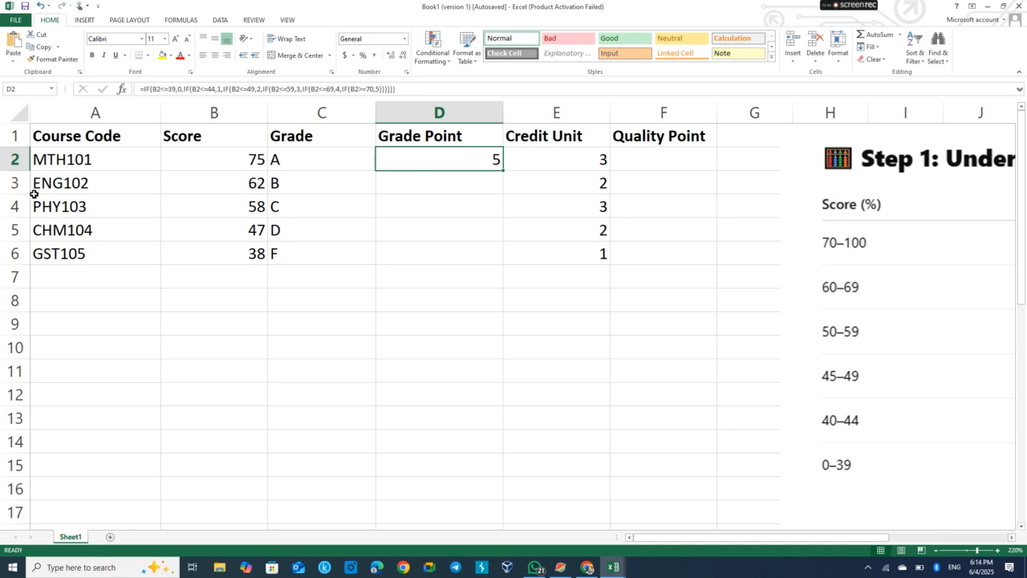
Try right alignment on the MTH101 course code in A2 and return it to left alignment
click(46, 159)
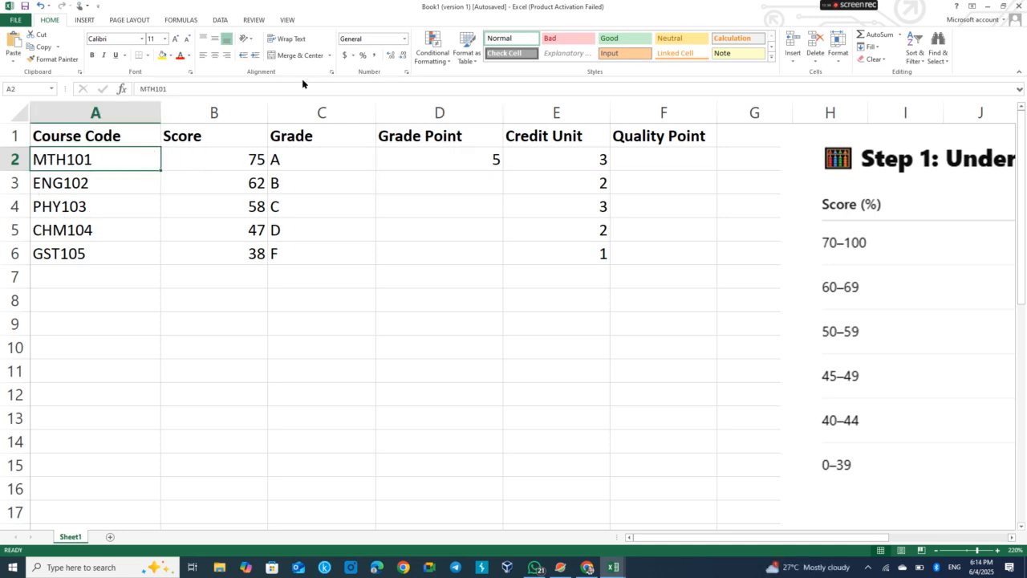
click(228, 55)
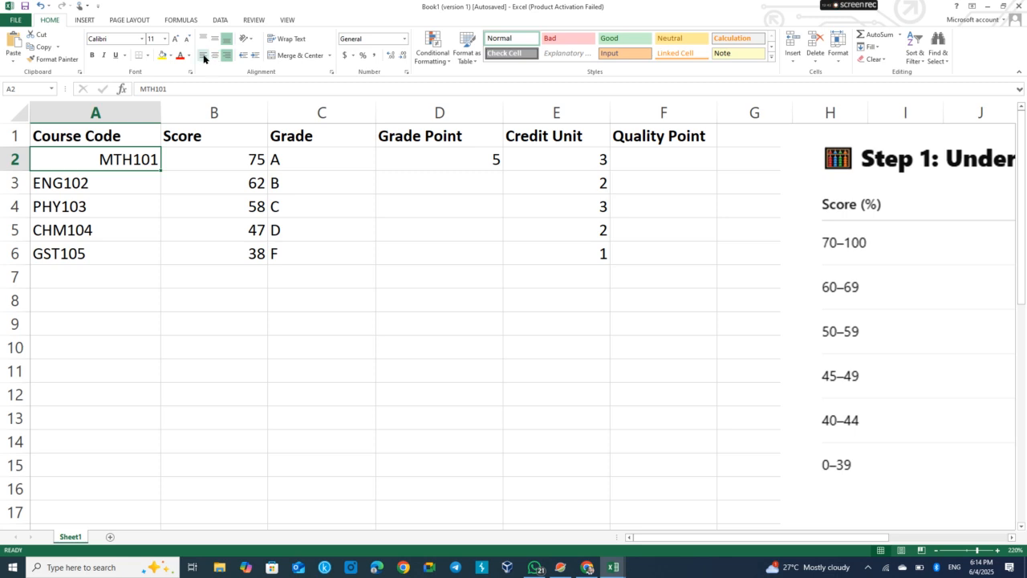
click(204, 56)
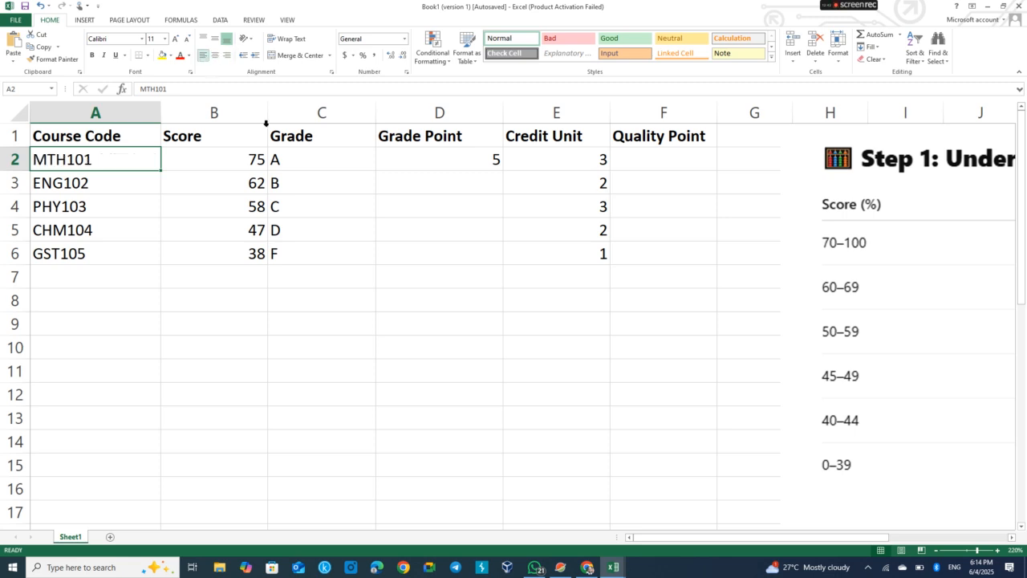
Fill the grade point formula from D2 down through D6 for the remaining courses
click(493, 158)
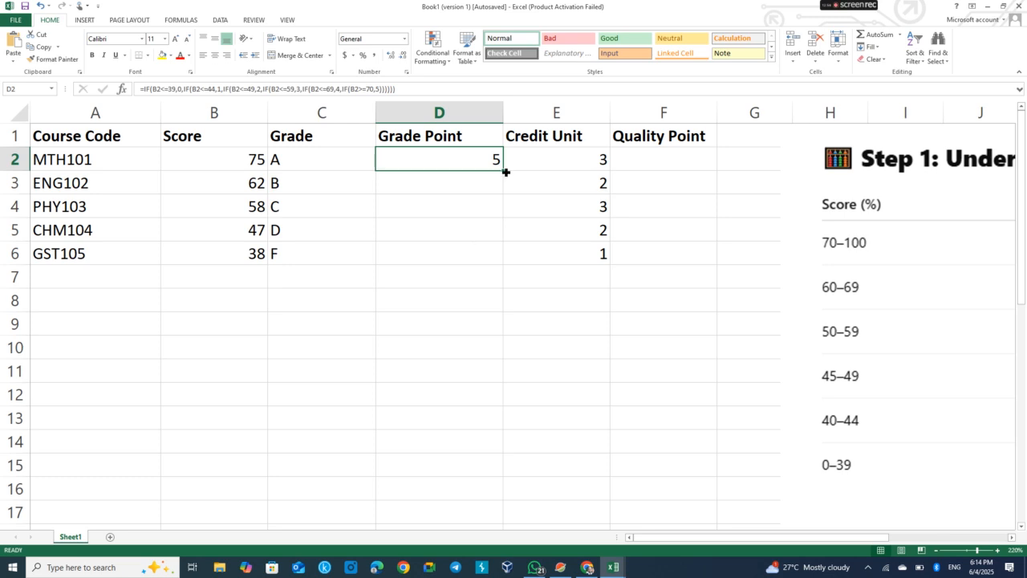
double_click(502, 169)
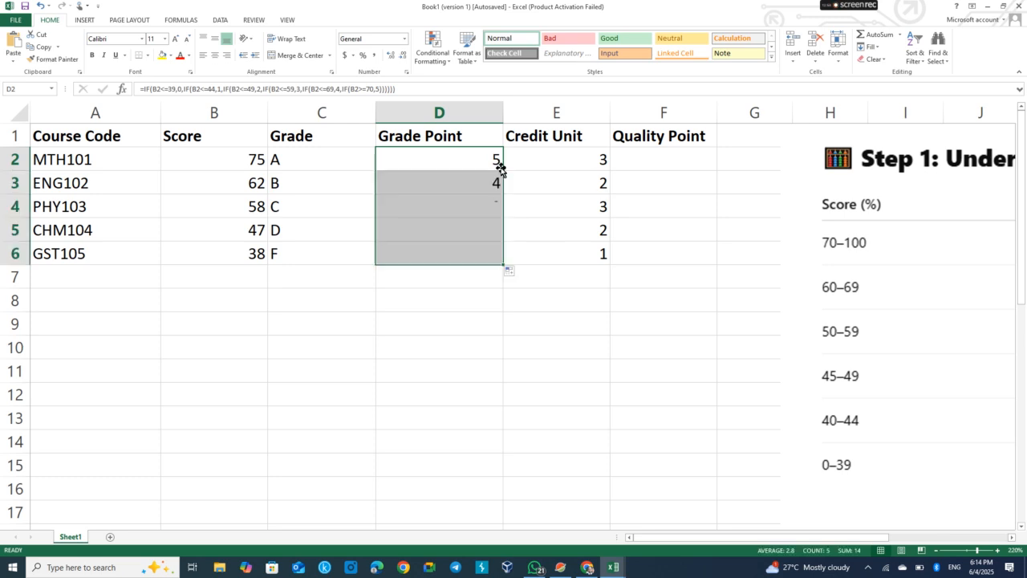
click(490, 335)
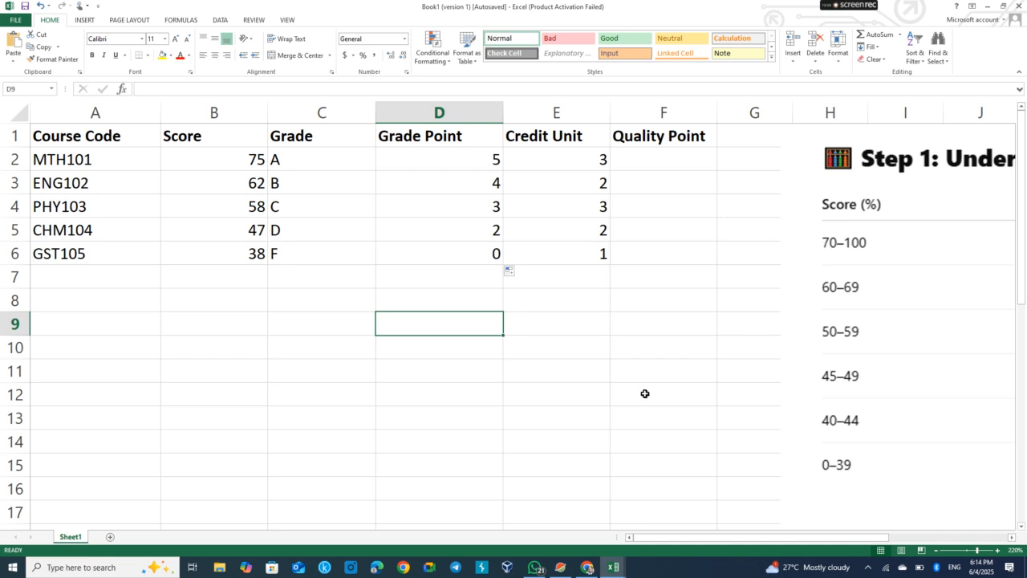
Move the "Step 2: Sample Data Table in Excel" picture about one column to the right
scroll(645, 393, down, 9)
scroll(645, 393, right, 3)
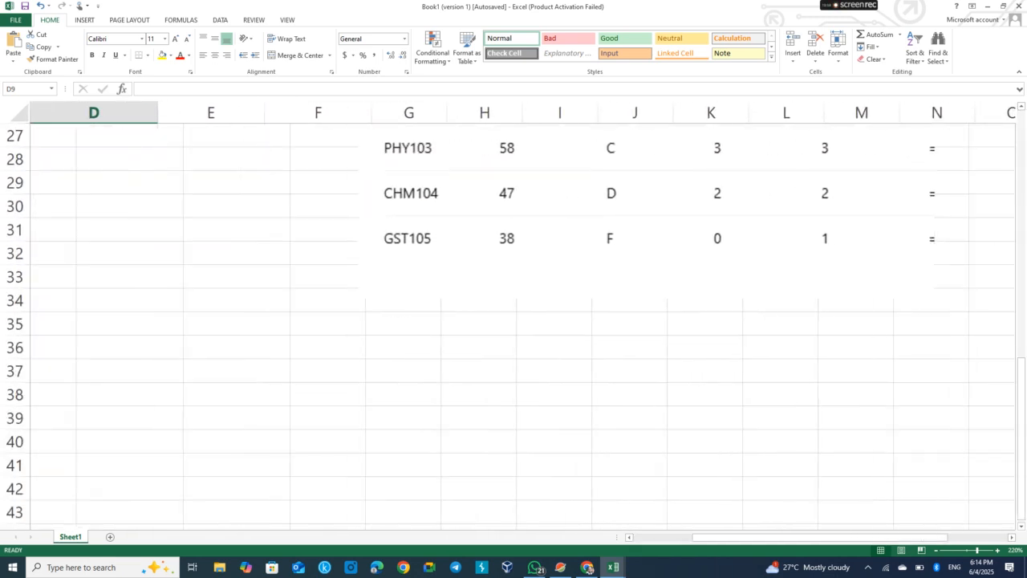
scroll(645, 393, right, 2)
scroll(645, 393, up, 4)
click(856, 379)
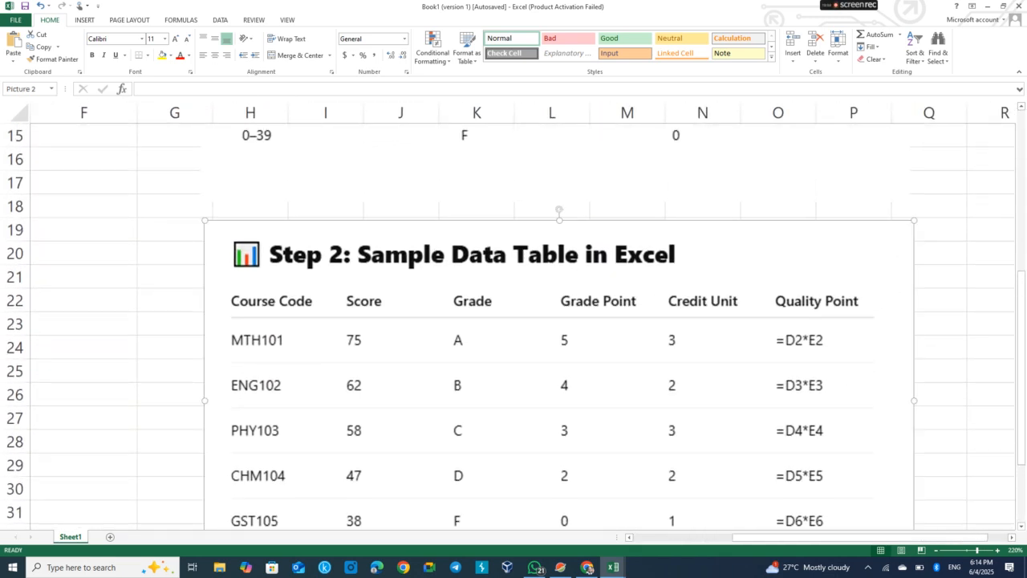
scroll(559, 361, down, 1)
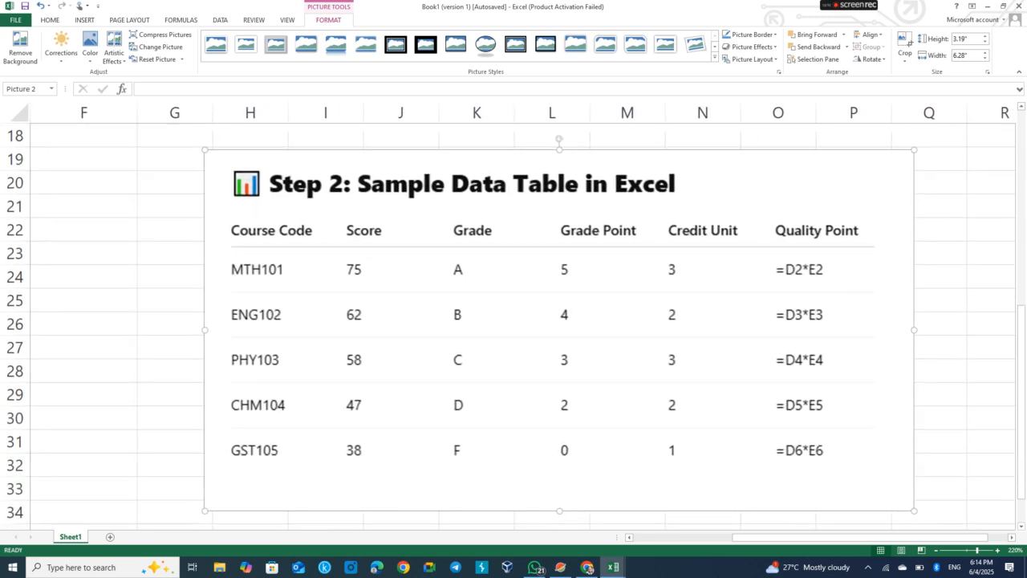
drag(559, 330, 633, 330)
Calculate the MTH101 quality point by entering the formula =D2*E2 in F2
scroll(513, 321, left, 3)
scroll(513, 321, up, 6)
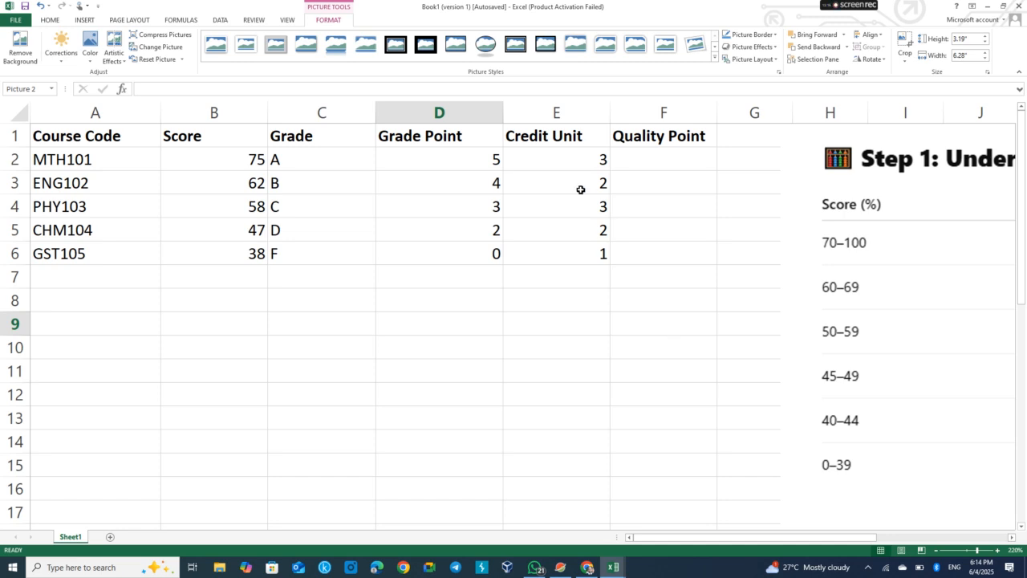
click(675, 160)
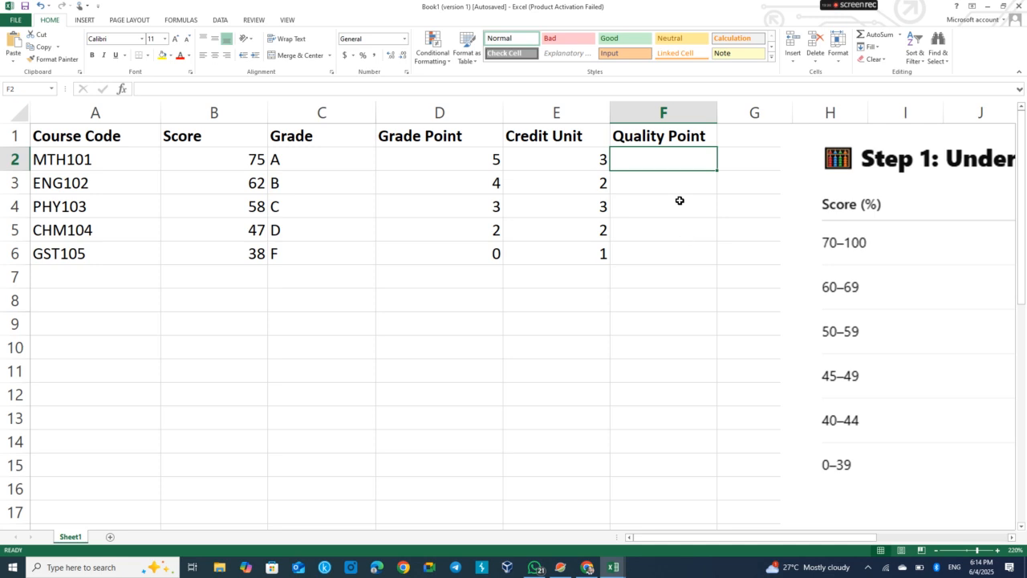
text(=)
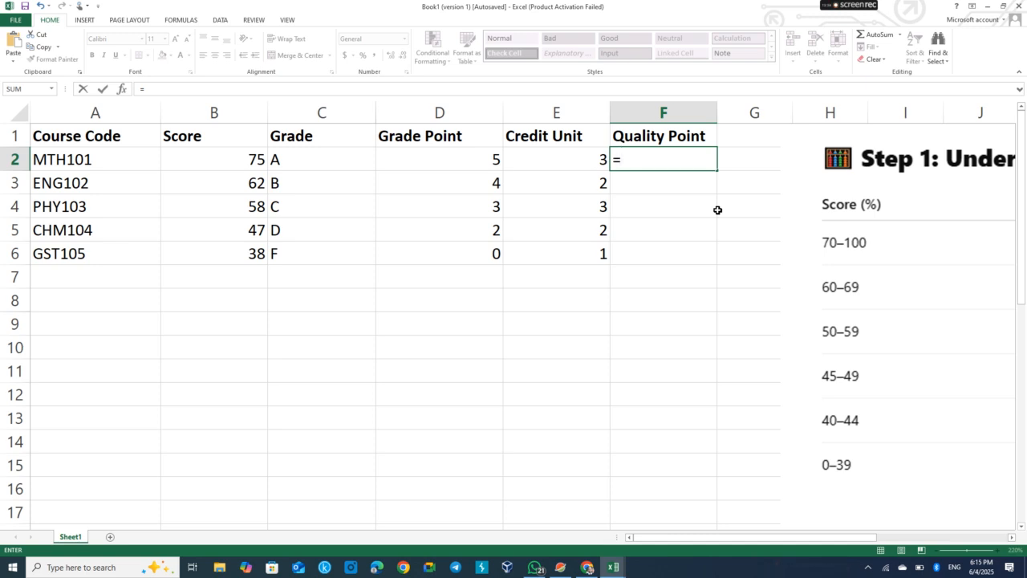
click(479, 154)
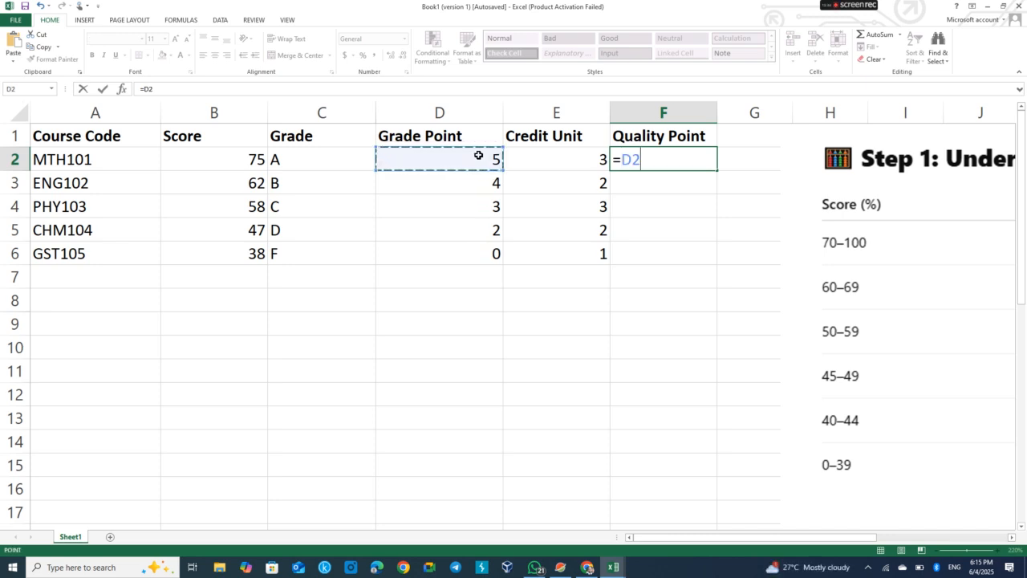
text(*)
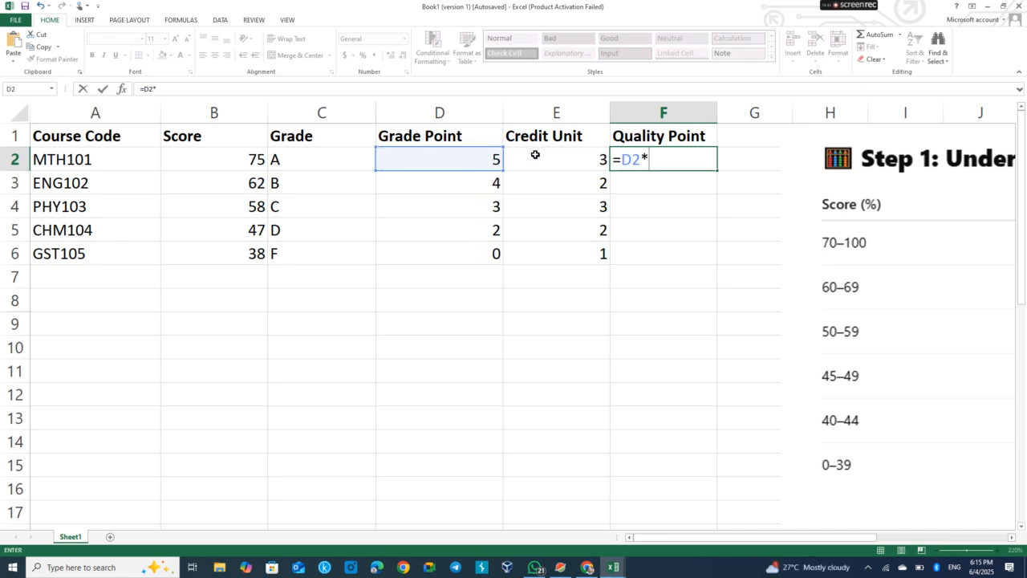
click(561, 160)
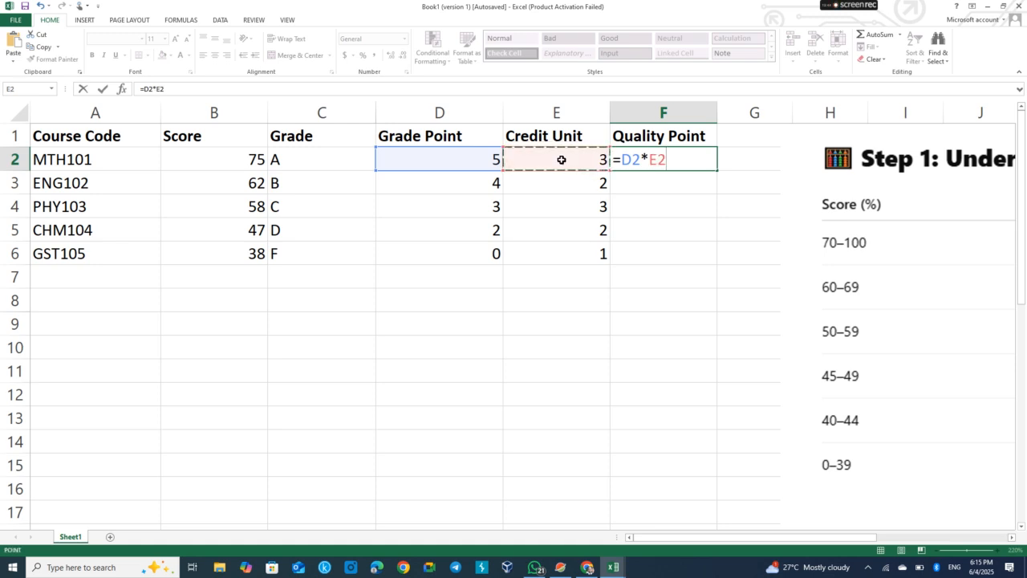
key(Return)
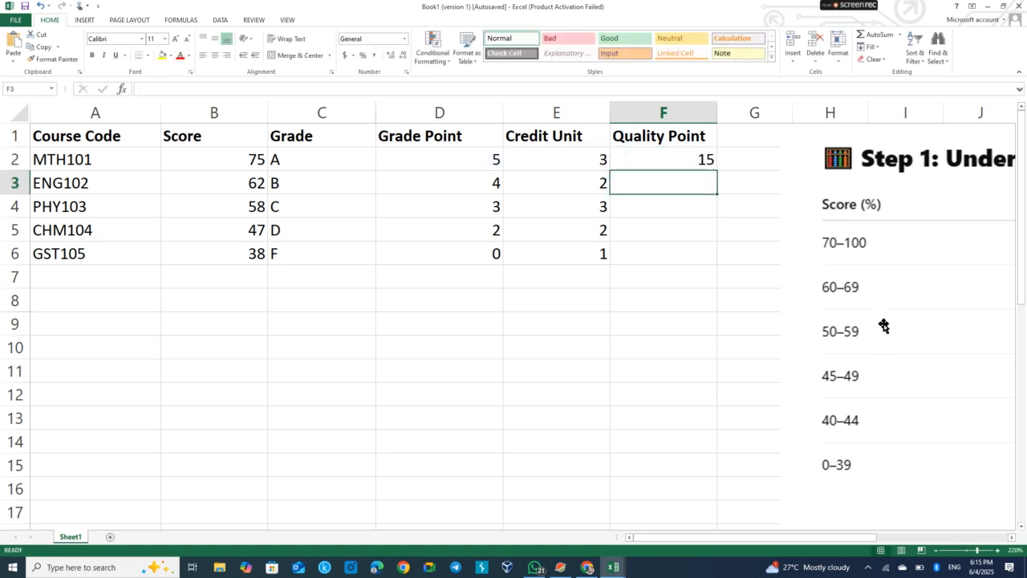
Fill the quality point formula from F2 down through F6
click(698, 160)
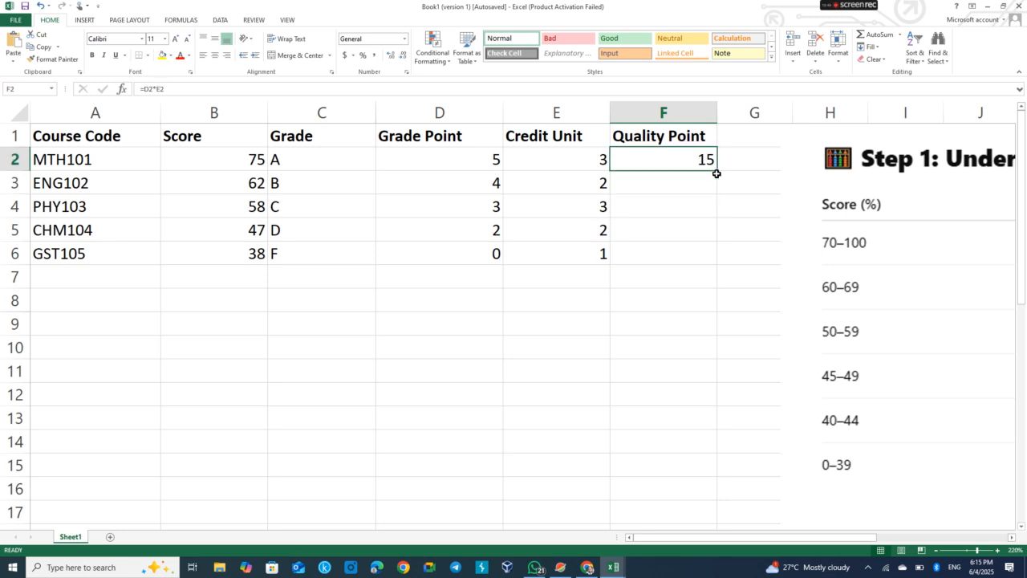
double_click(715, 170)
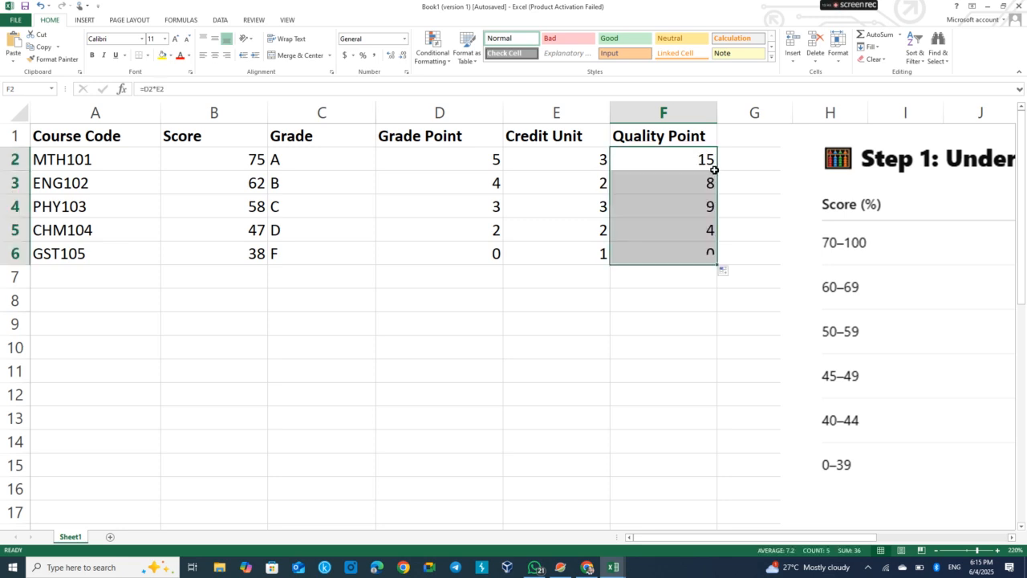
click(664, 299)
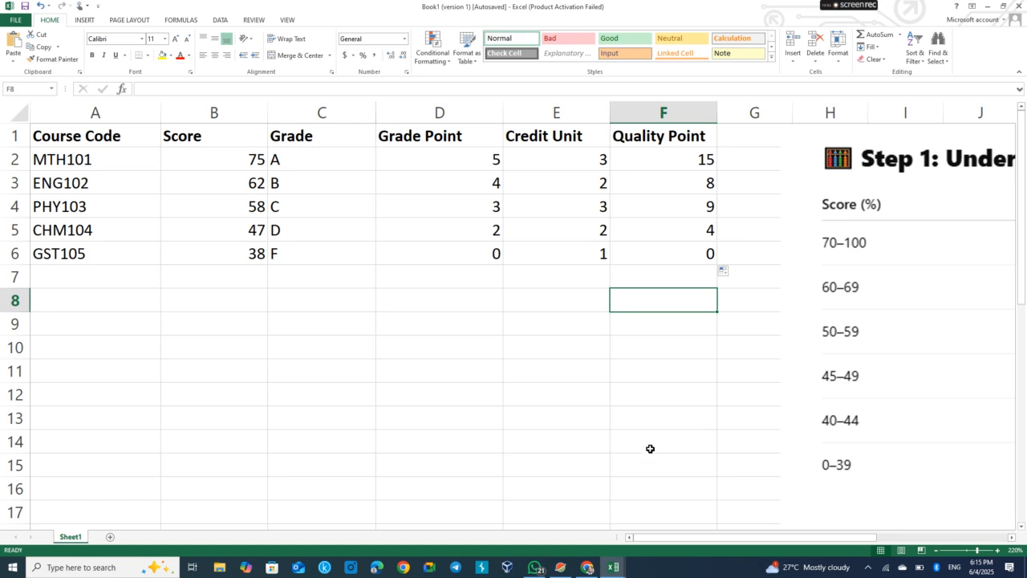
scroll(647, 449, right, 5)
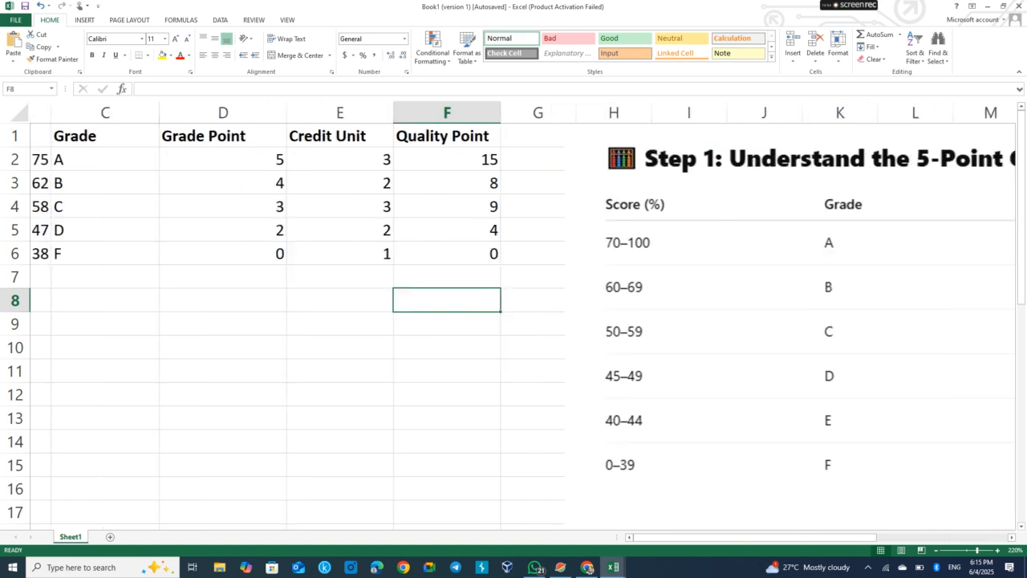
scroll(648, 449, down, 1)
scroll(514, 321, down, 6)
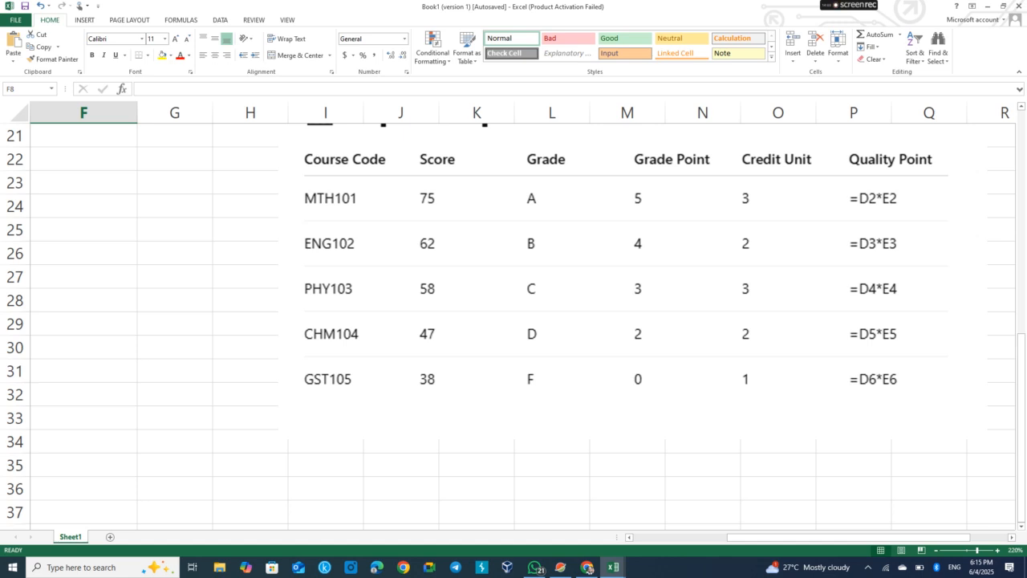
scroll(524, 315, left, 5)
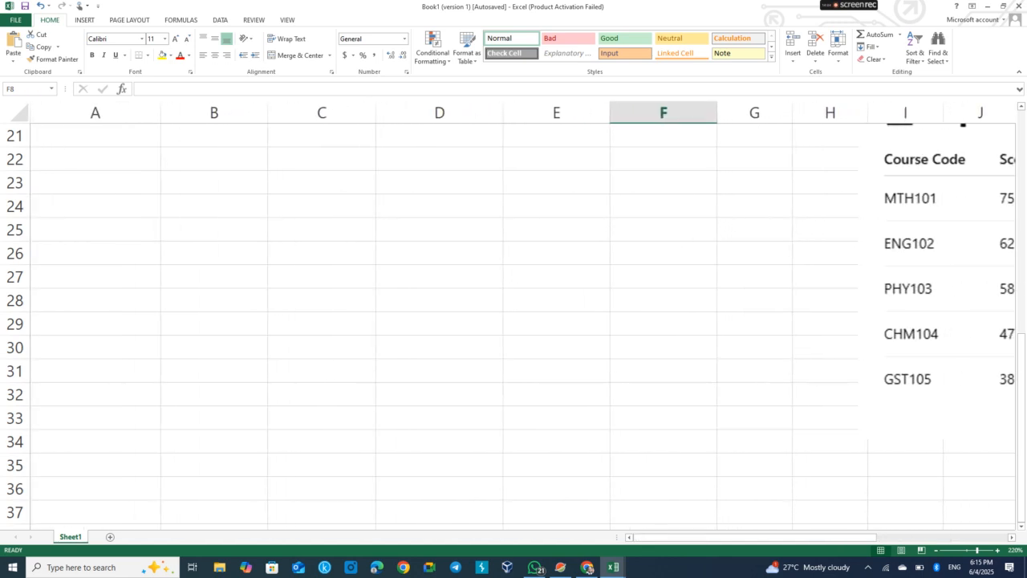
scroll(513, 321, up, 7)
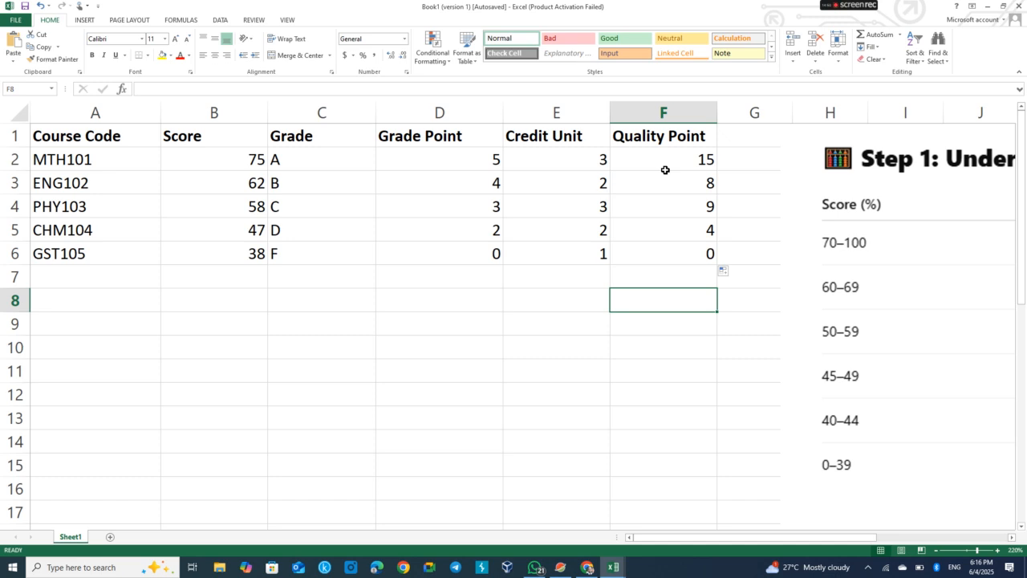
click(682, 278)
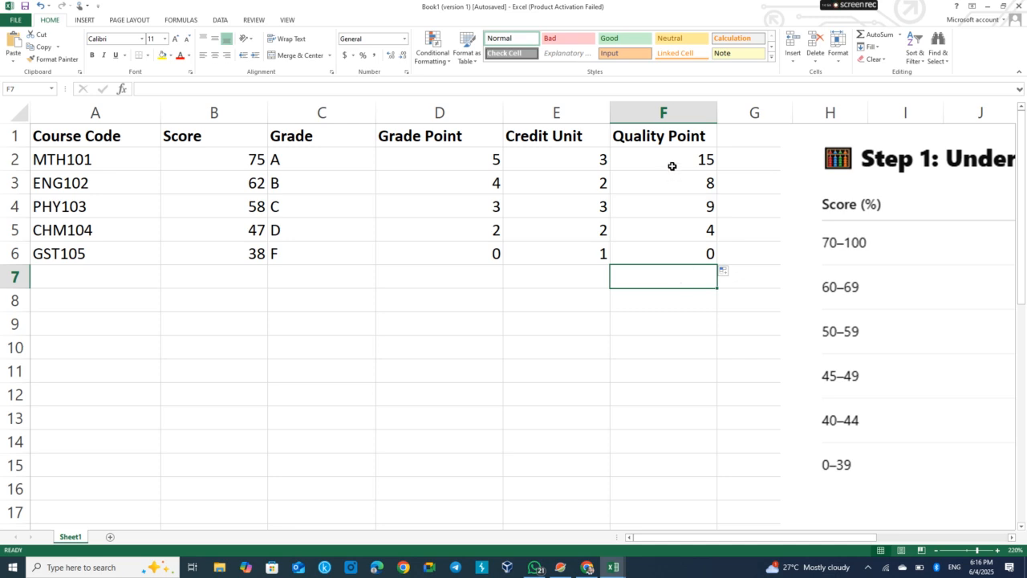
text(=)
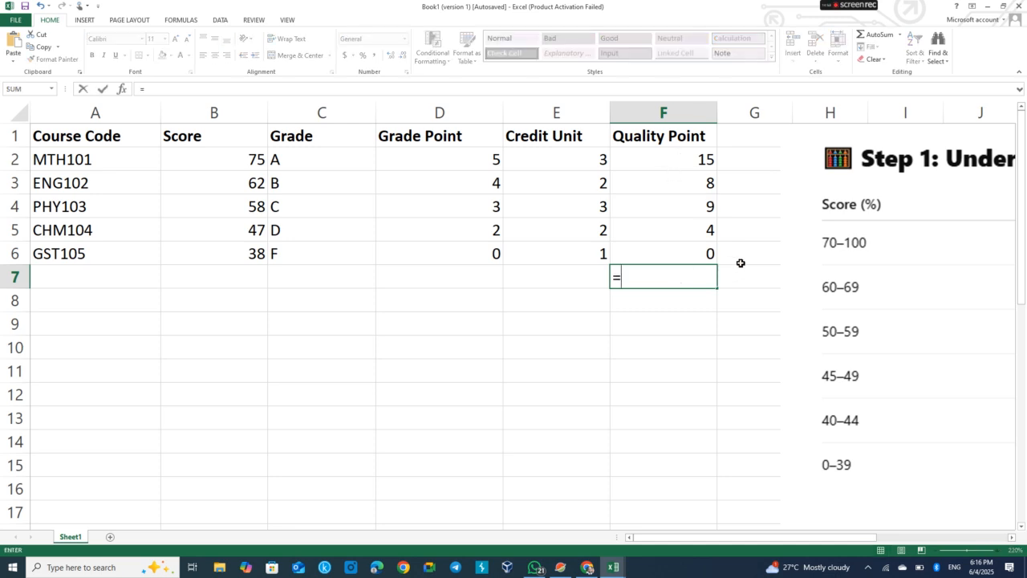
text(SUM()
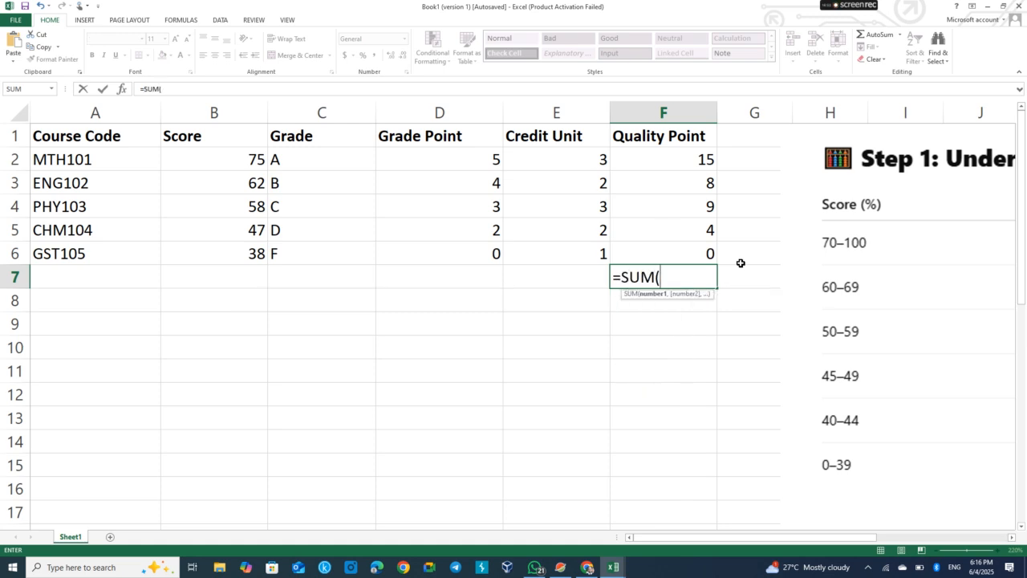
drag(660, 160, 664, 247)
text())
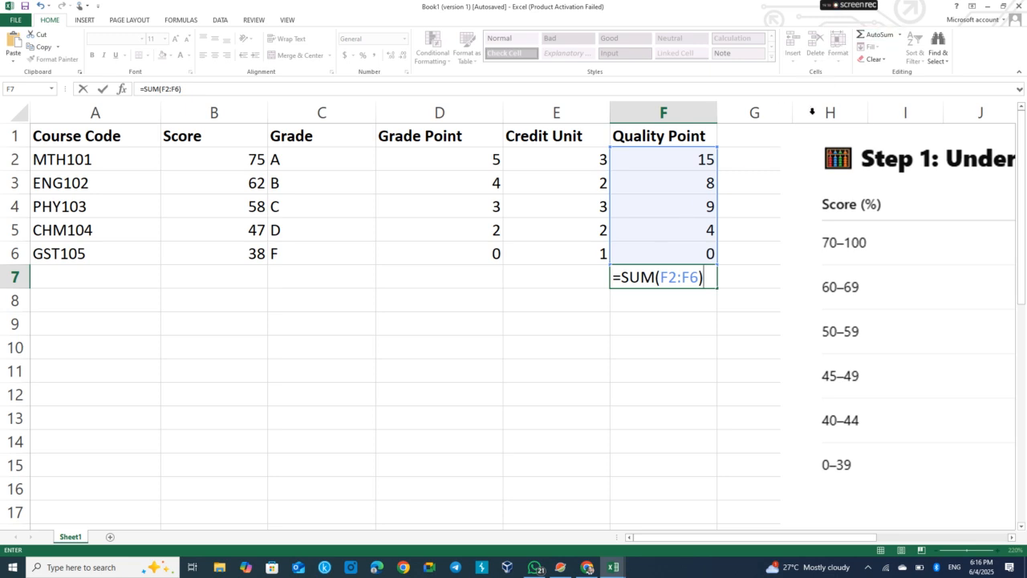
key(BackSpace)
key(BackSpace)
key(BackSpace)
key(BackSpace)
key(BackSpace)
key(BackSpace)
key(BackSpace)
key(BackSpace)
key(BackSpace)
key(BackSpace)
key(BackSpace)
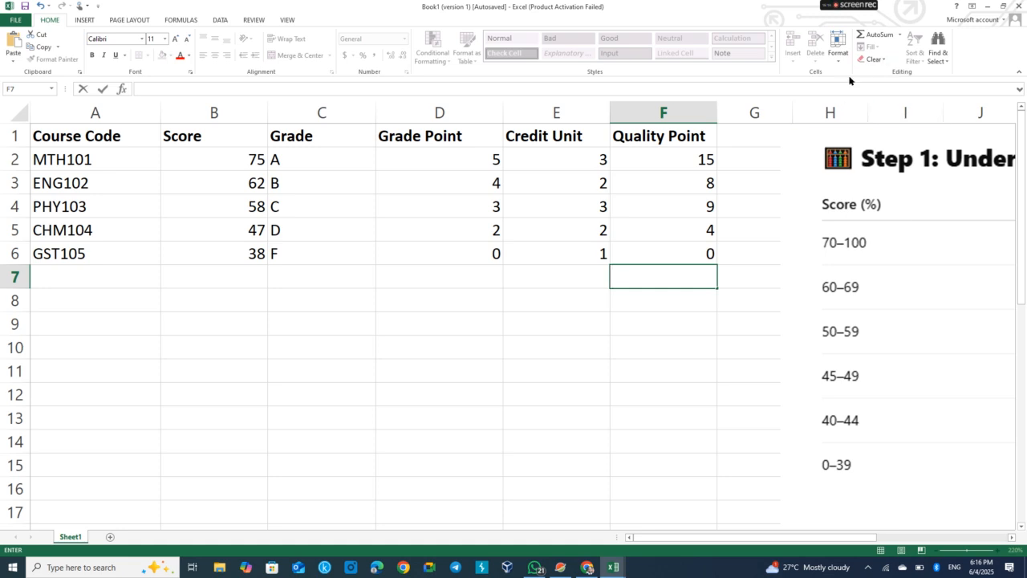
key(Escape)
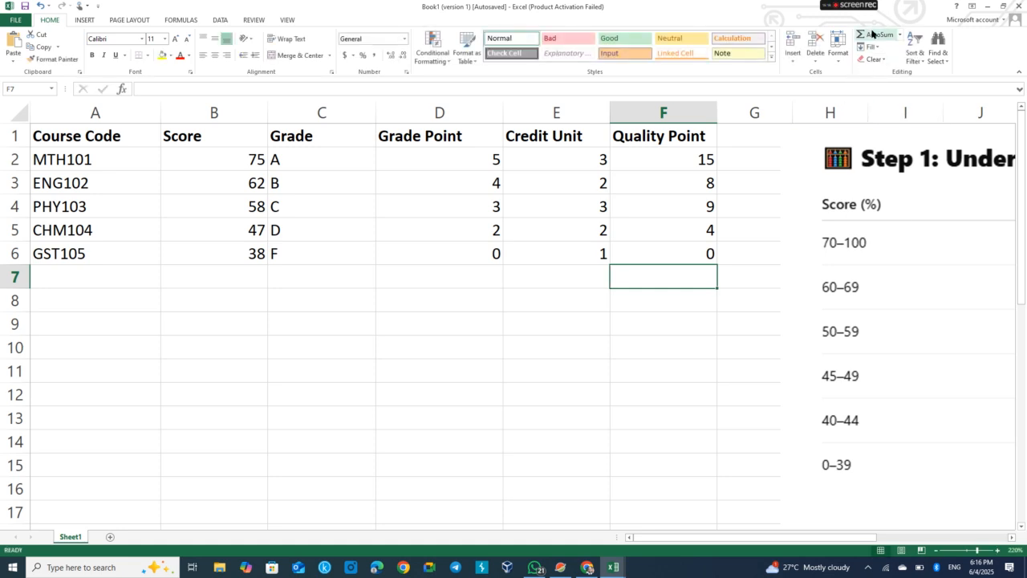
Total the quality points in F7 with the formula =SUM(F2:F6)
click(682, 314)
click(678, 280)
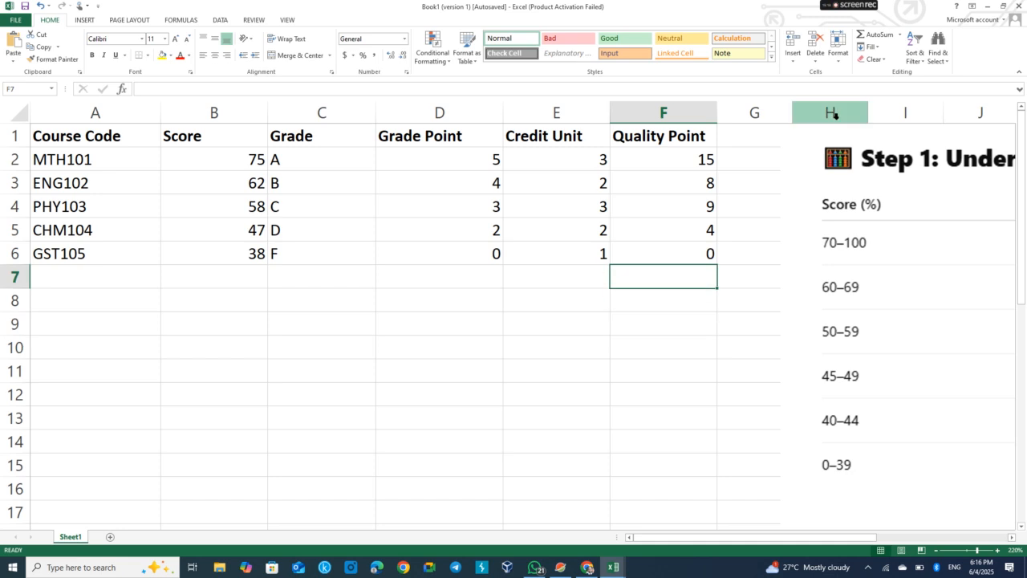
click(872, 38)
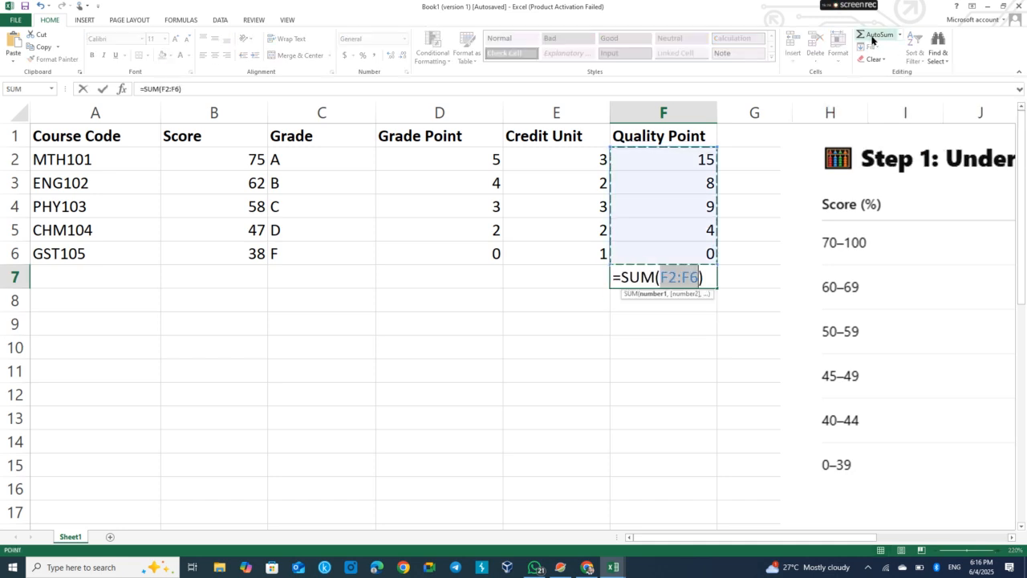
key(Return)
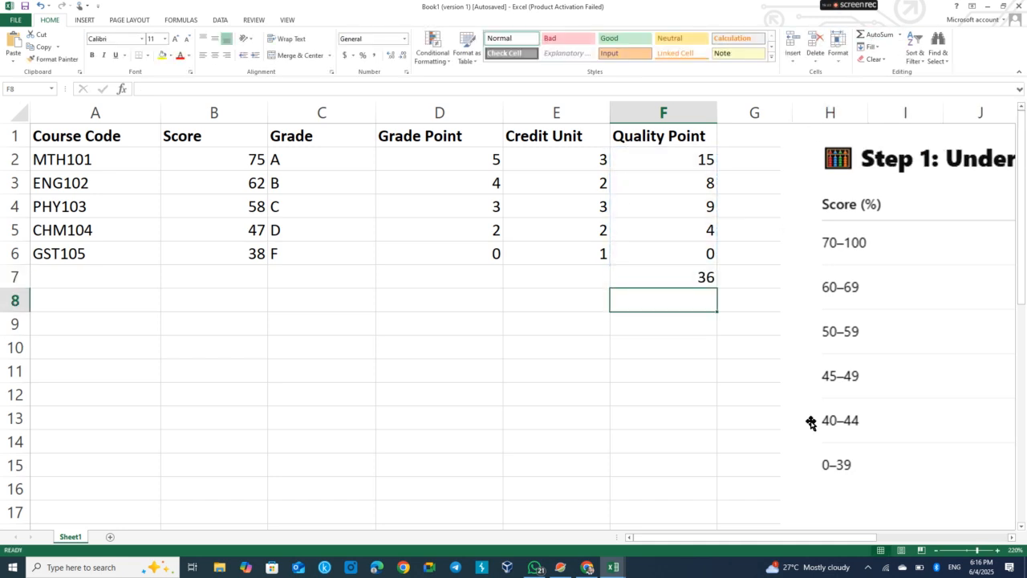
Total the credit units in E7 with the formula =SUM(E2:E6)
click(564, 276)
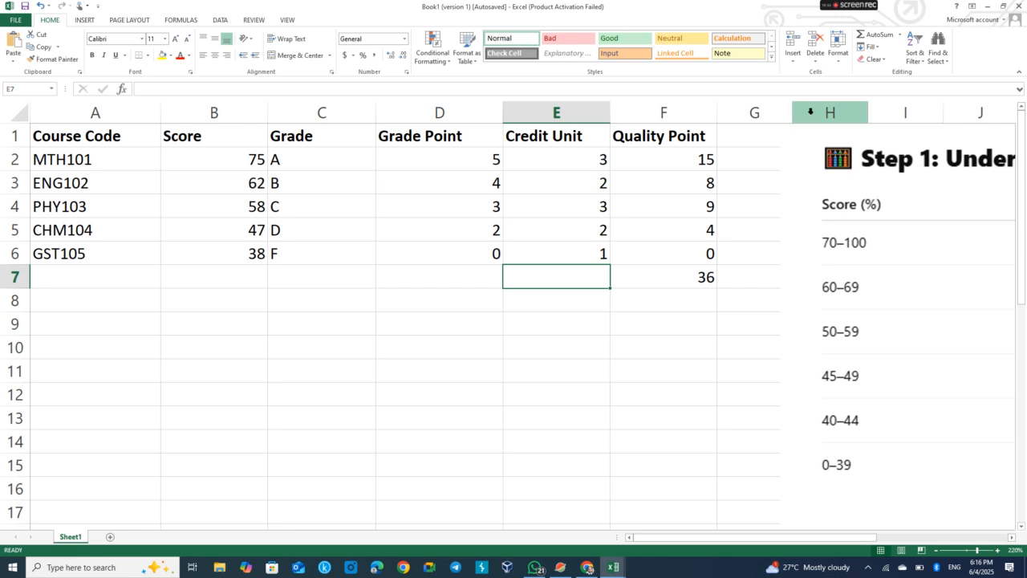
click(876, 40)
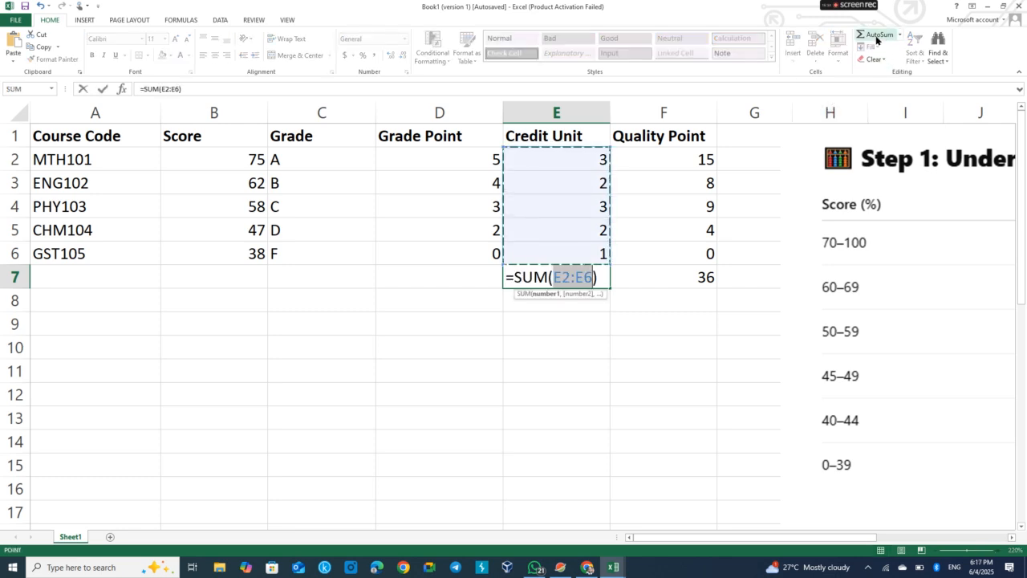
key(Return)
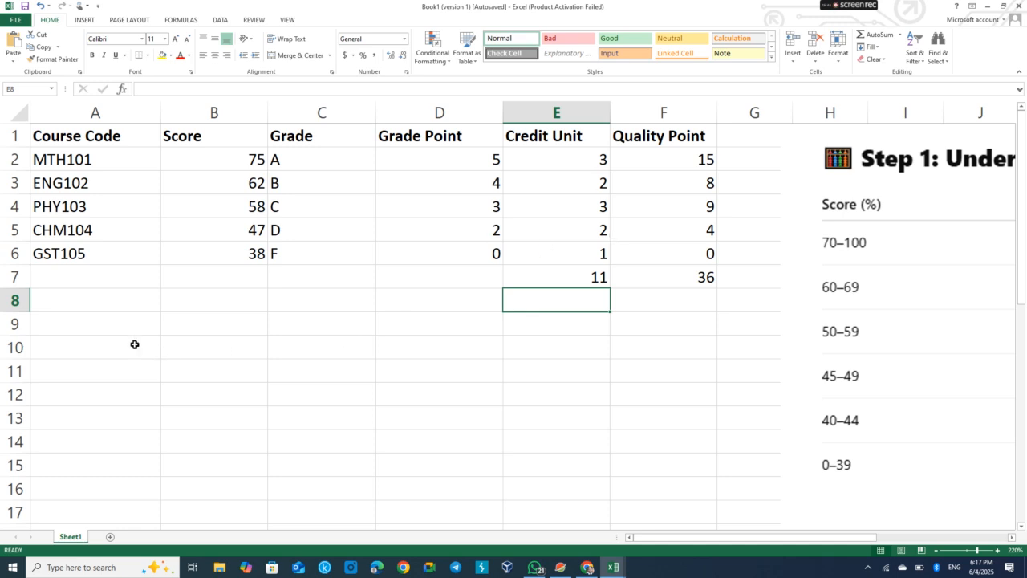
Enter the label "GPA =" in cell A9
click(91, 328)
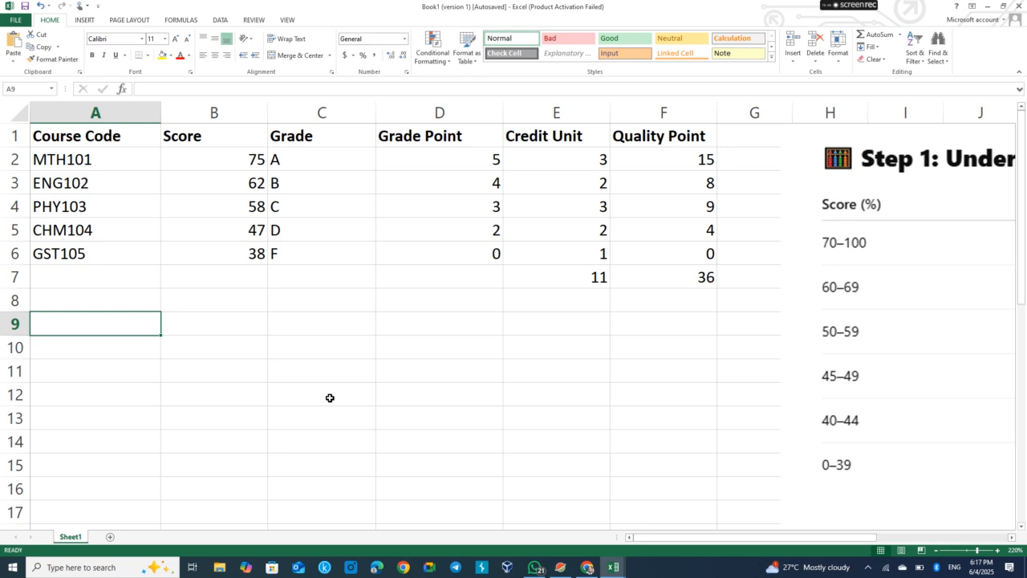
text(gp)
key(BackSpace)
key(BackSpace)
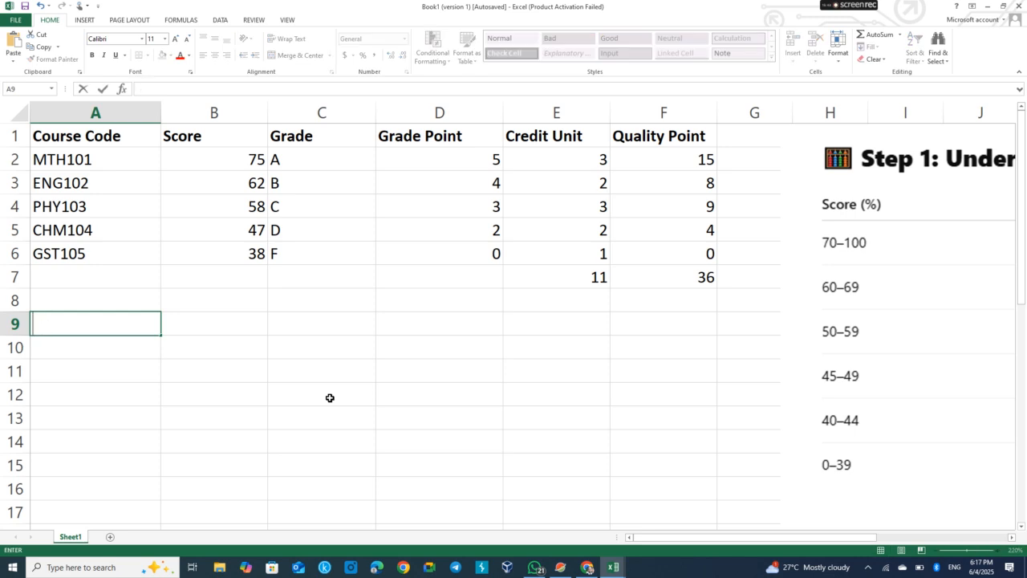
text(GPA)
key(Tab)
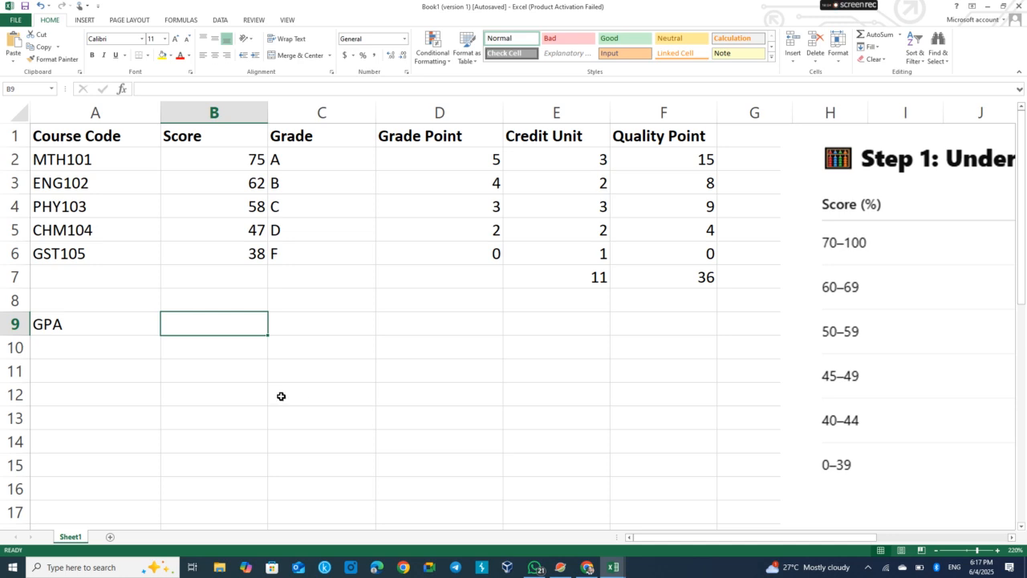
click(143, 321)
double_click(119, 321)
text(=)
Calculate the GPA in B9 by dividing total quality points by total credit units with =F7/E7
click(201, 320)
click(695, 280)
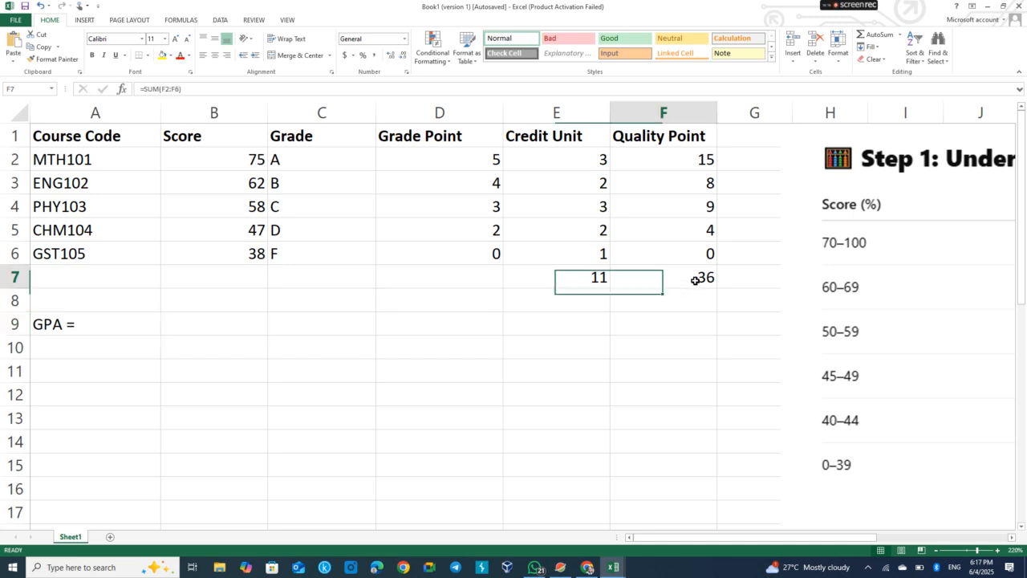
click(234, 325)
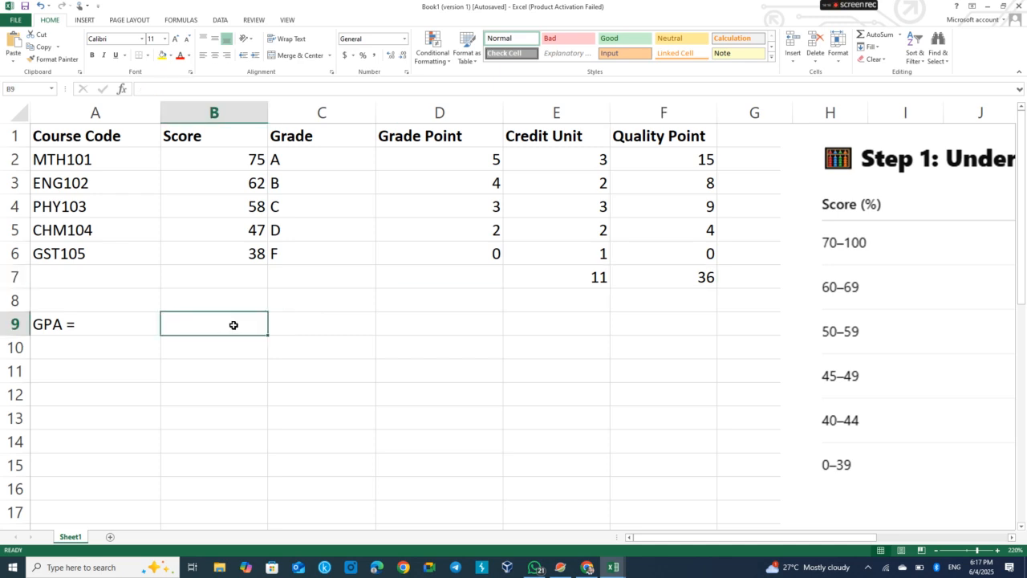
text(=)
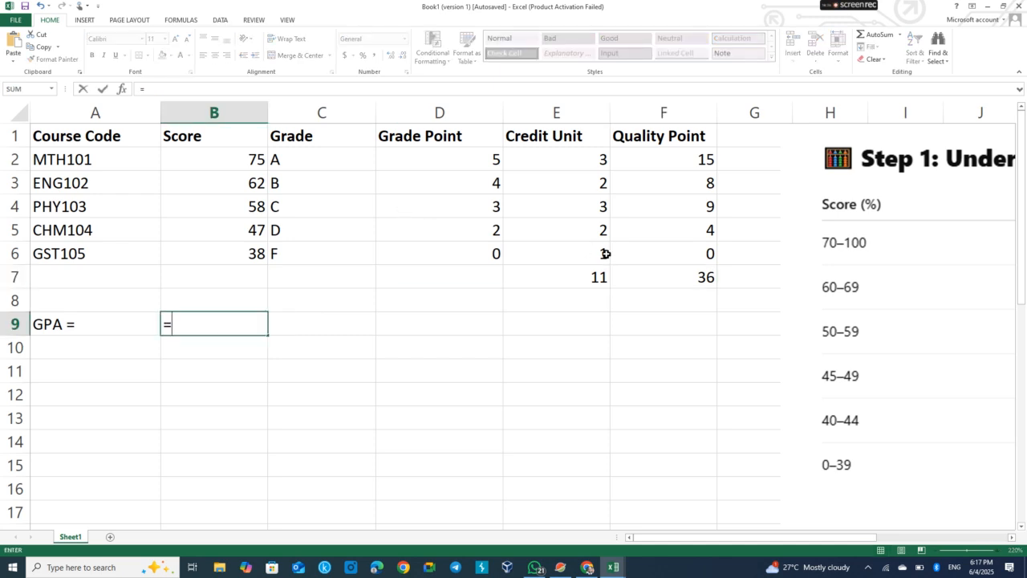
click(671, 269)
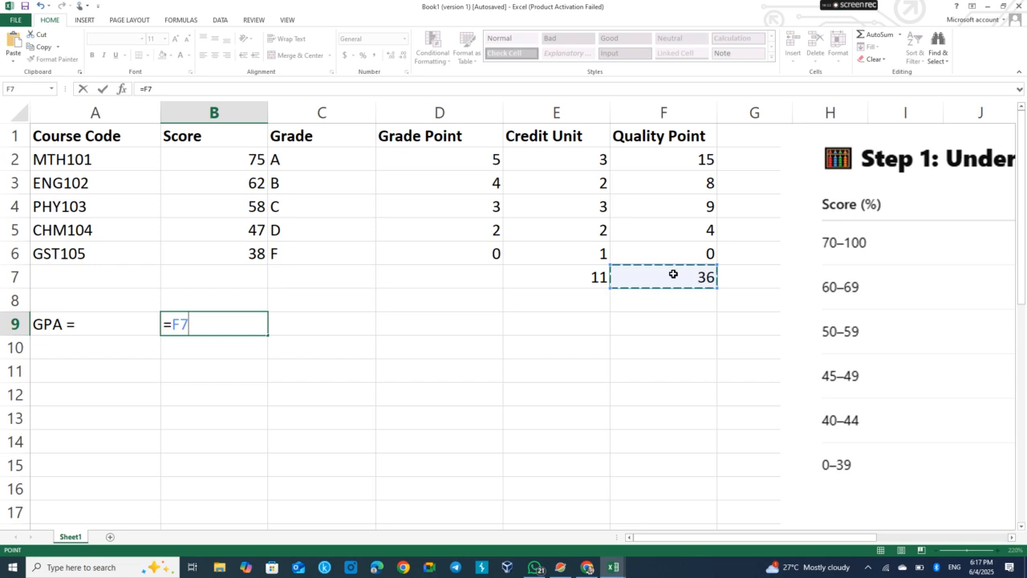
text(/)
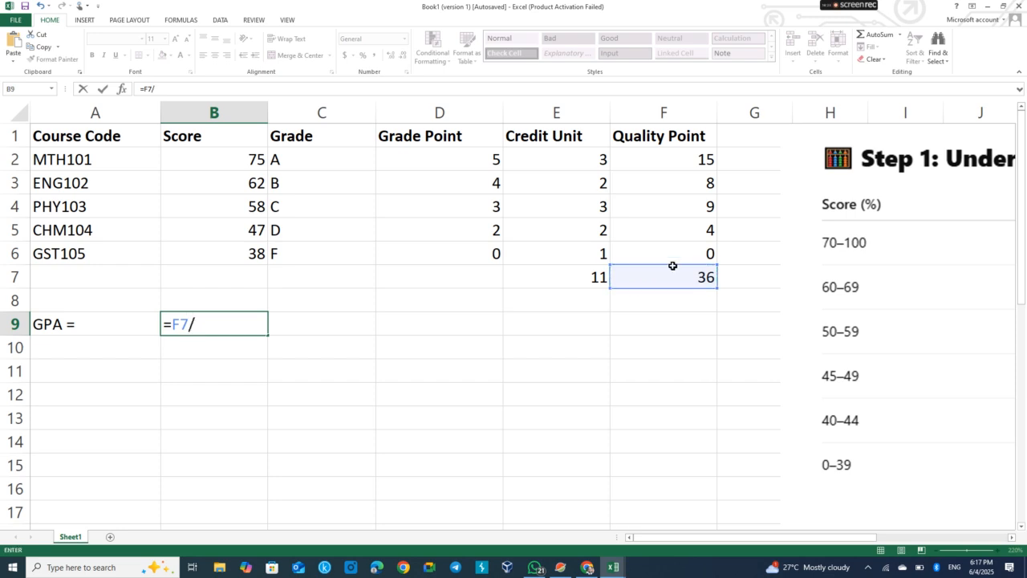
click(569, 280)
key(ctrl+Return)
key(Return)
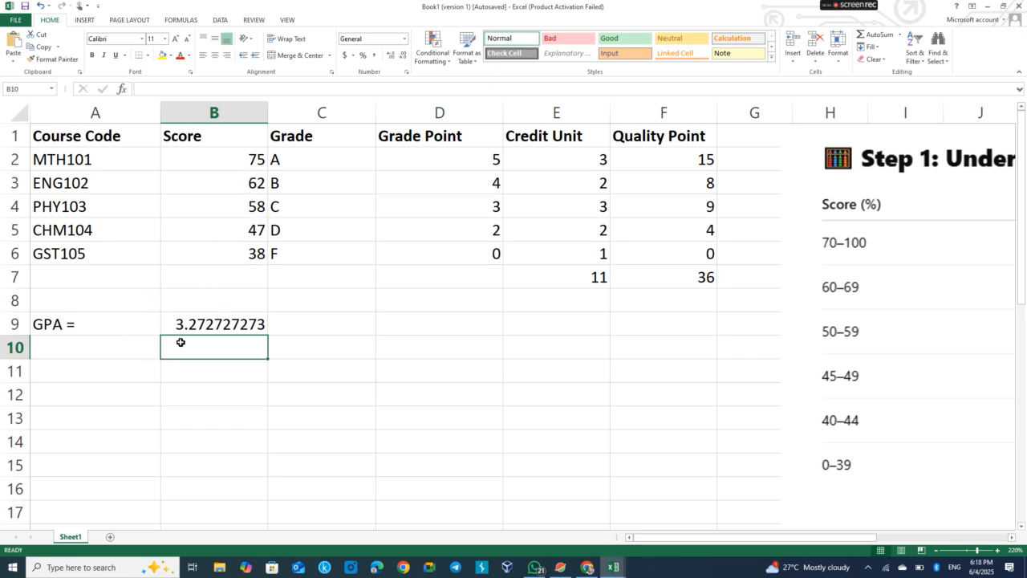
Reduce the GPA value in B9 to two decimal places
click(234, 328)
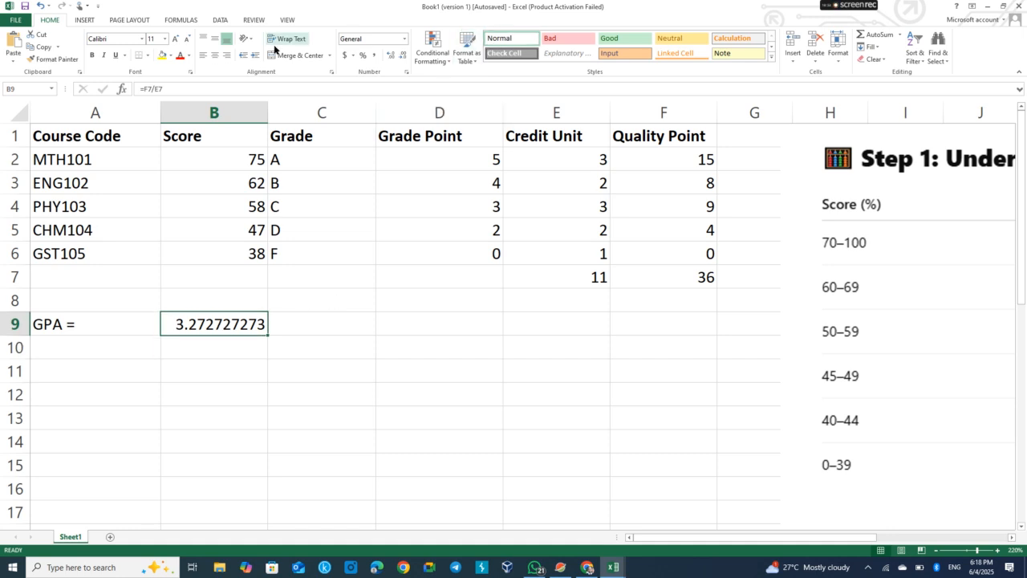
click(403, 56)
click(403, 56)
click(404, 56)
click(403, 56)
click(403, 56)
click(404, 56)
click(404, 56)
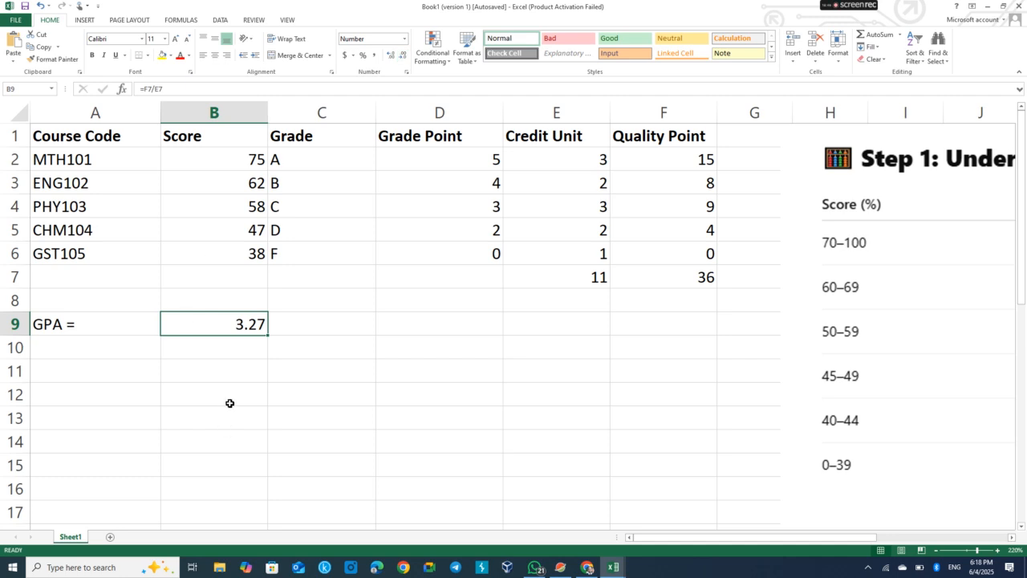